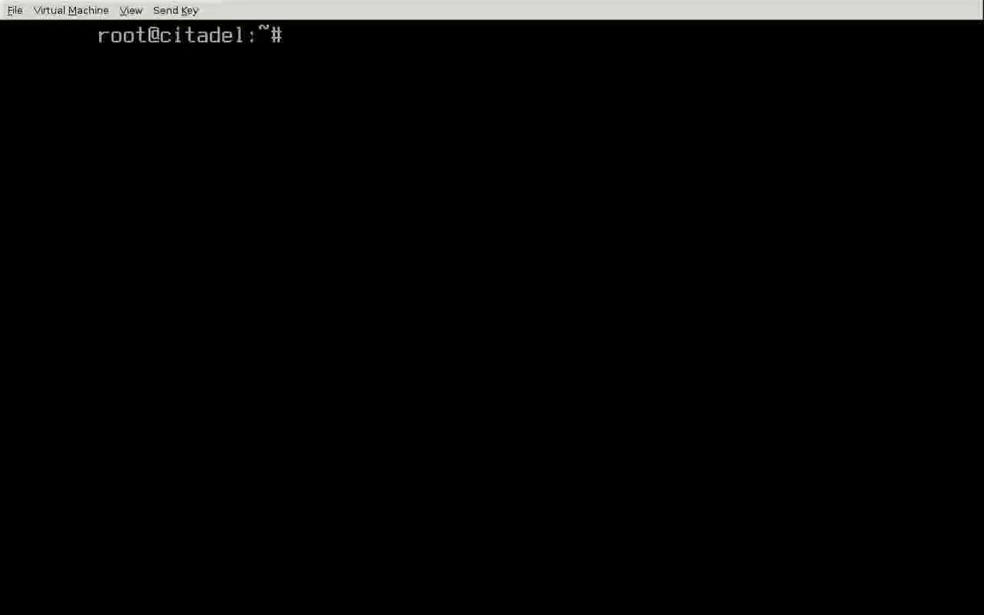
# Step: Run apt-get install citadel-suite in the Debian console, fixing the typo in the package name
pyautogui.write('apt-get instal')
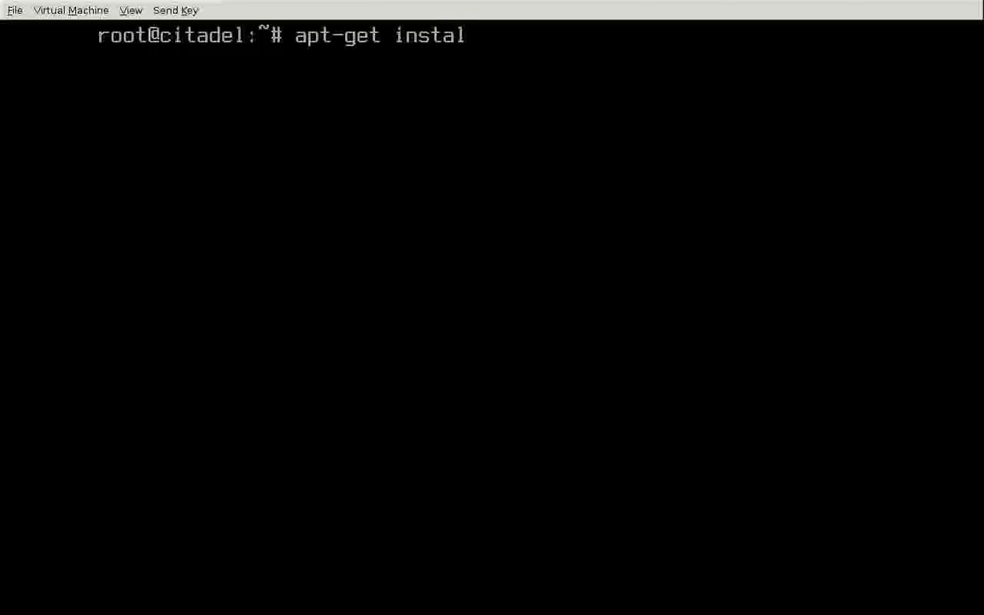
pyautogui.write('l citadel-')
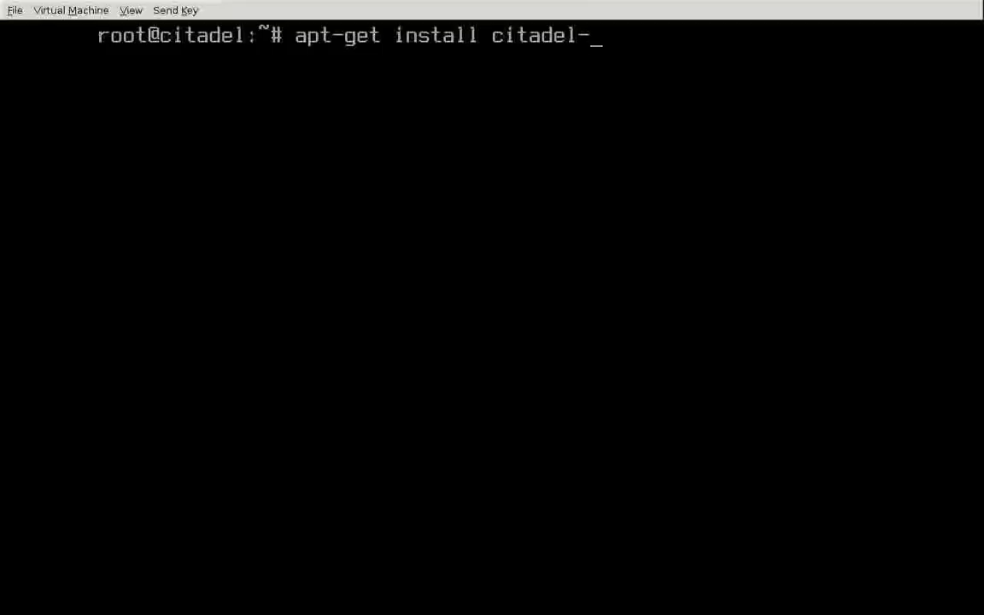
pyautogui.write('suitew')
pyautogui.press('BackSpace')
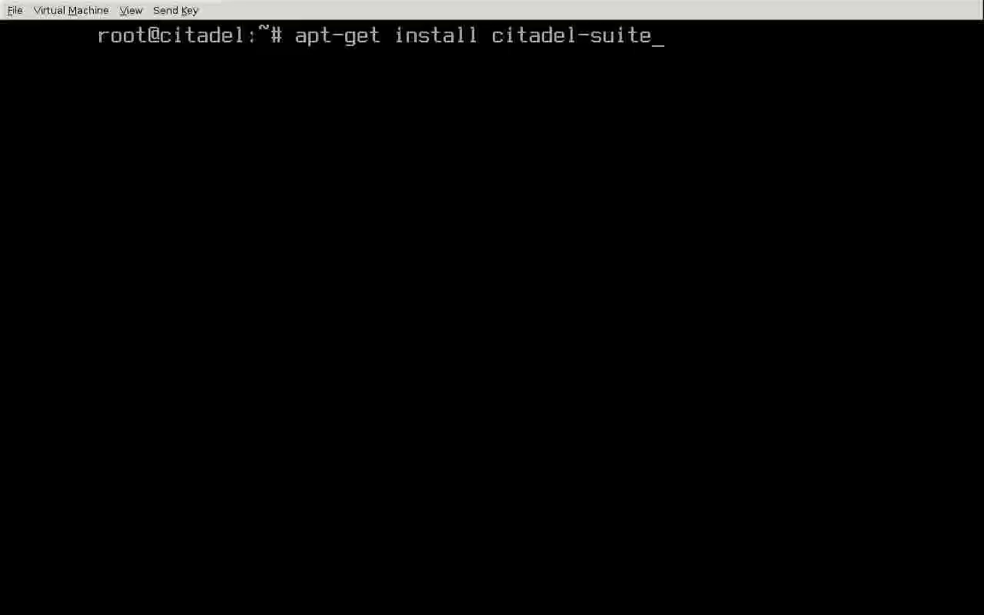
pyautogui.press('Return')
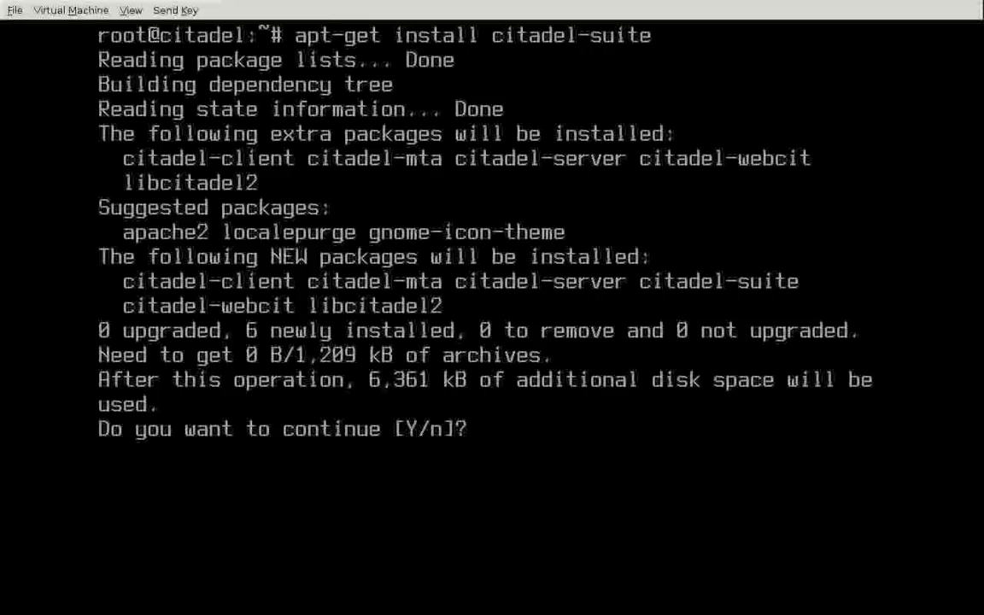
# Step: Confirm the package install, keep listening address 0.0.0.0, and choose Internal authentication
pyautogui.write('y')
pyautogui.press('Return')
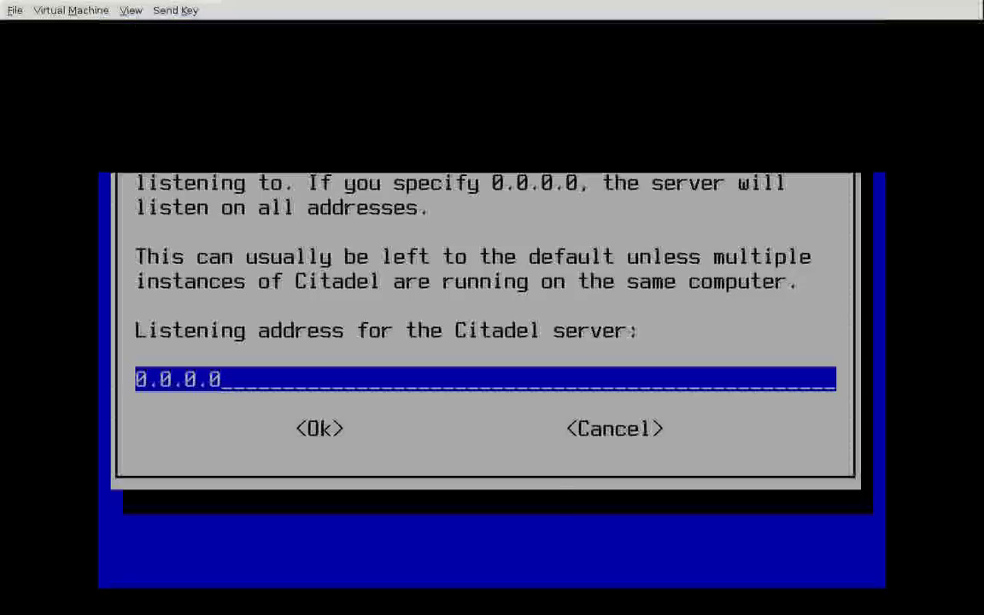
pyautogui.press('Return')
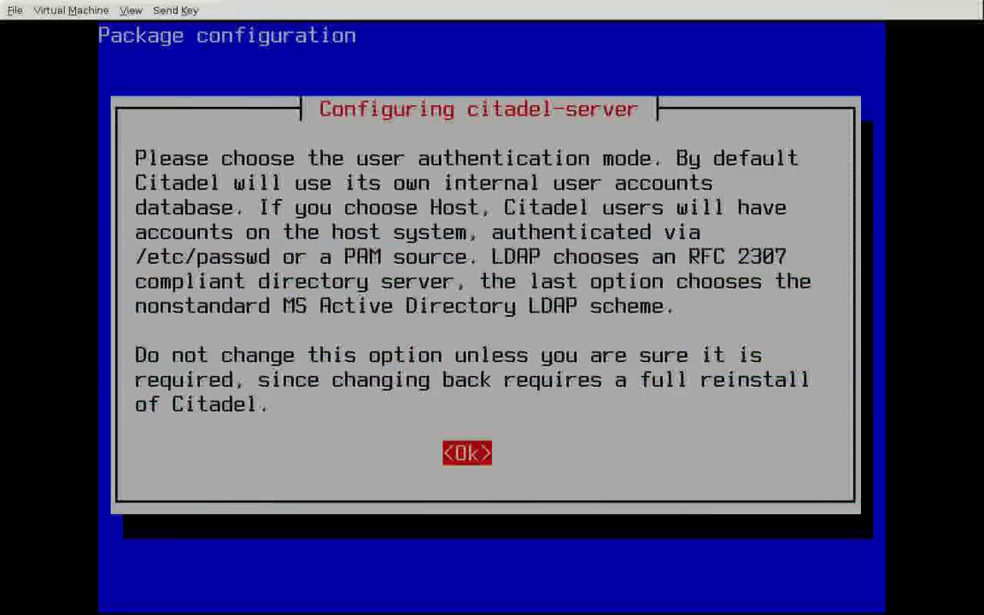
pyautogui.press('Return')
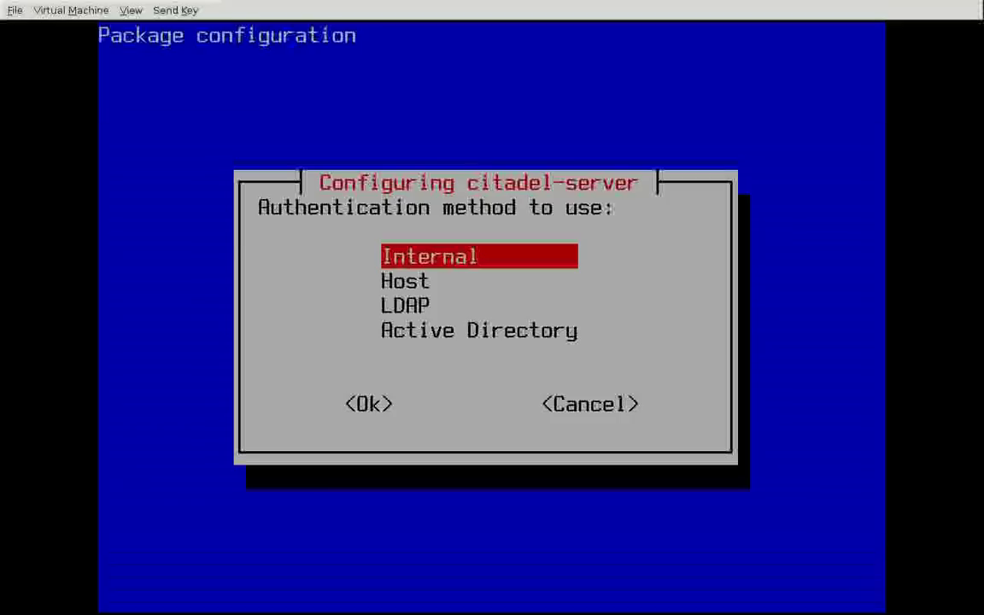
pyautogui.press('Down')
pyautogui.press('Down')
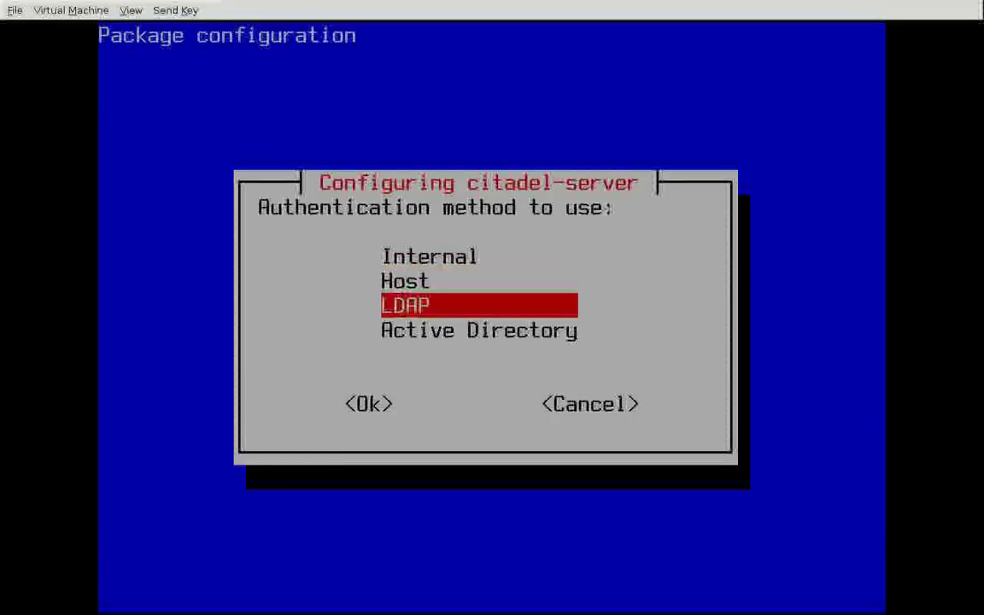
pyautogui.press('Up')
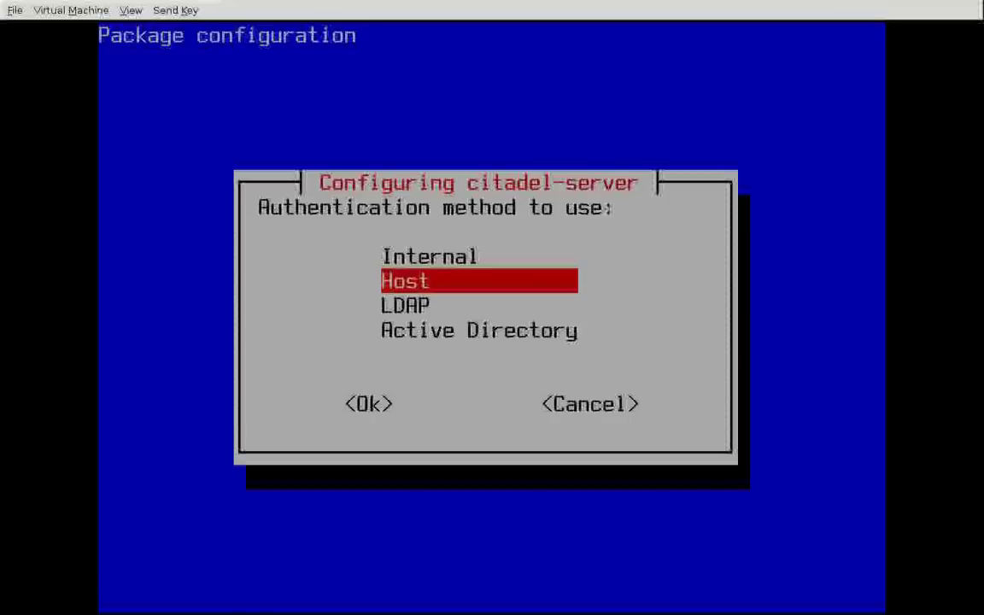
pyautogui.press('Down')
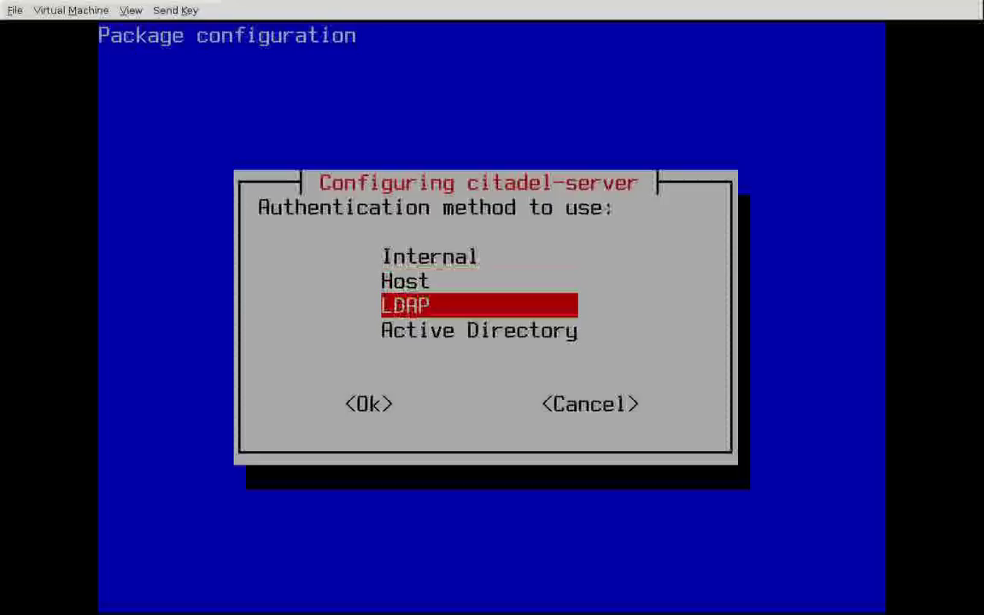
pyautogui.press('Down')
pyautogui.press('Up')
pyautogui.press('Up')
pyautogui.press('Up')
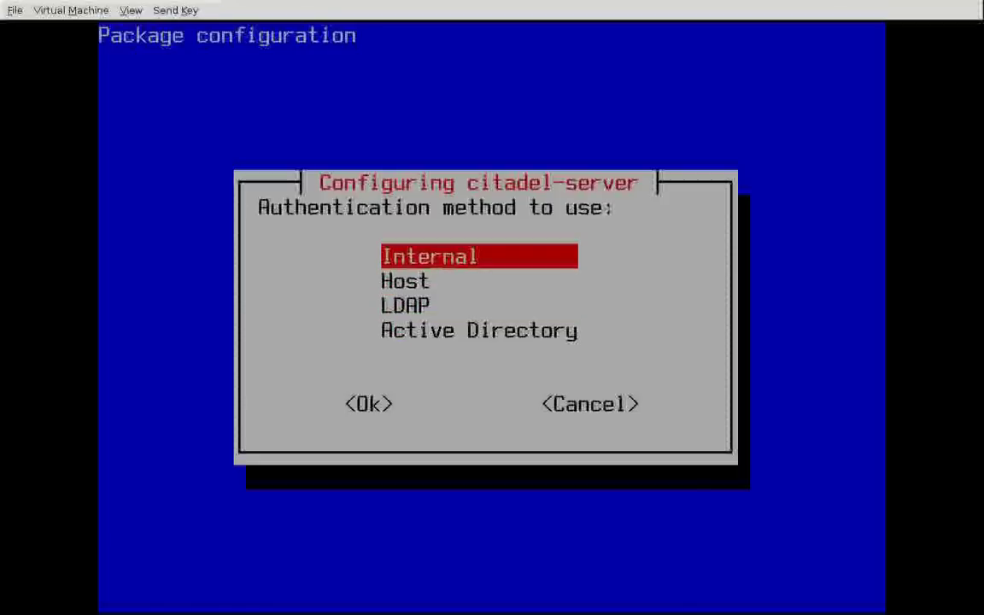
pyautogui.press('Return')
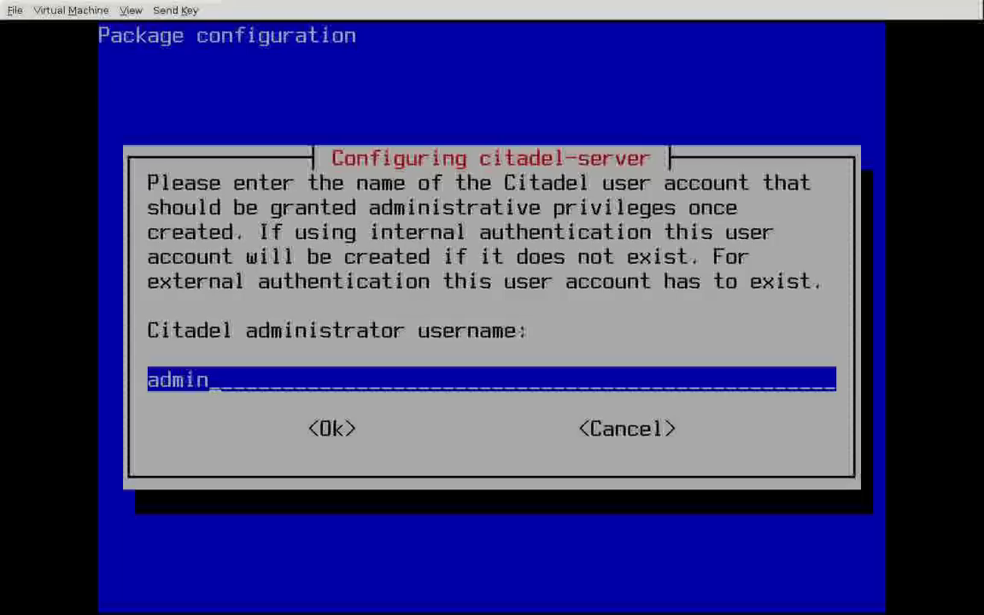
# Step: Keep administrator username admin and enter the administrator password twice
pyautogui.press('Return')
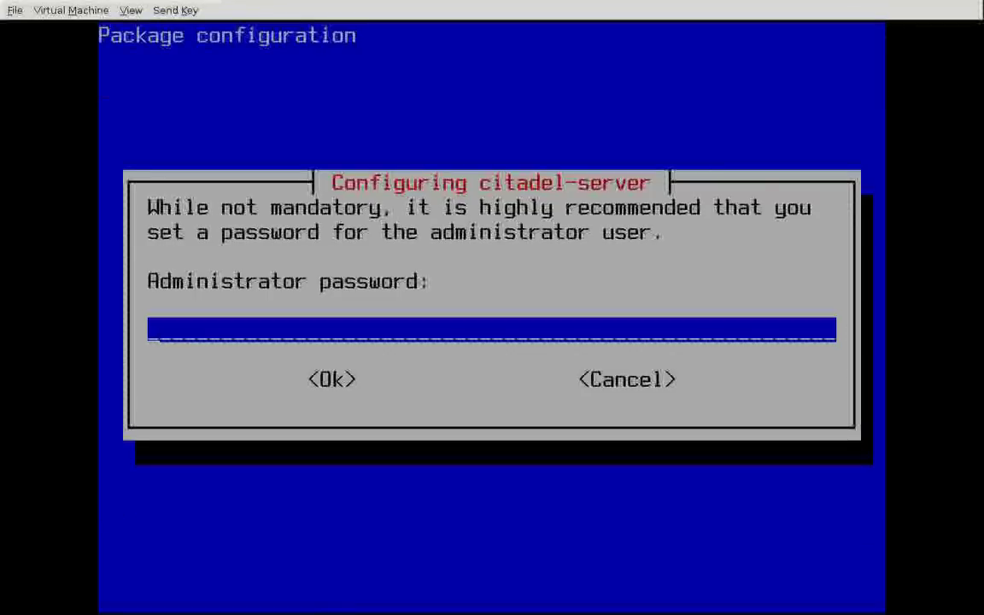
pyautogui.write('******')
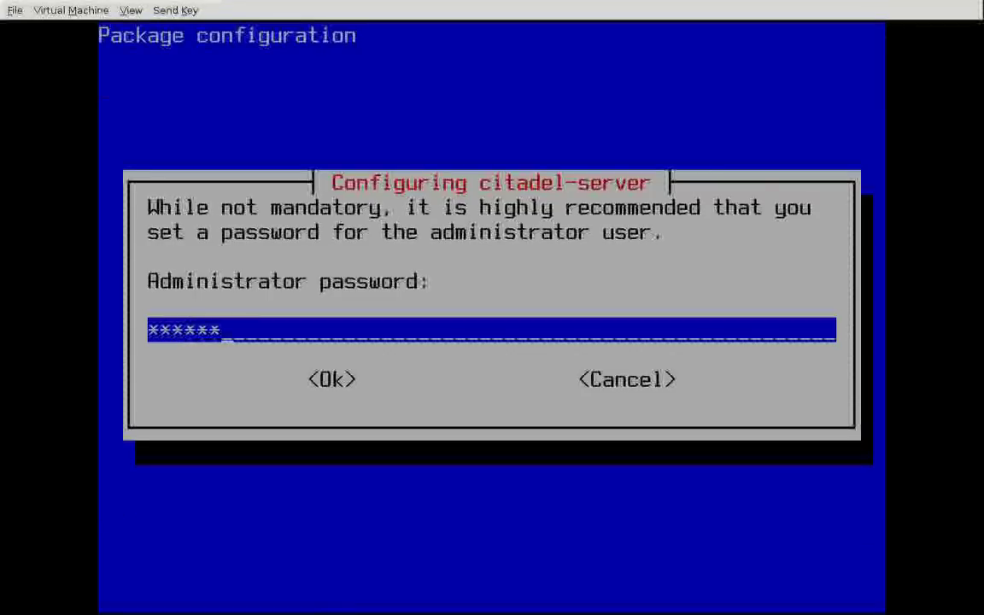
pyautogui.write('***')
pyautogui.press('Return')
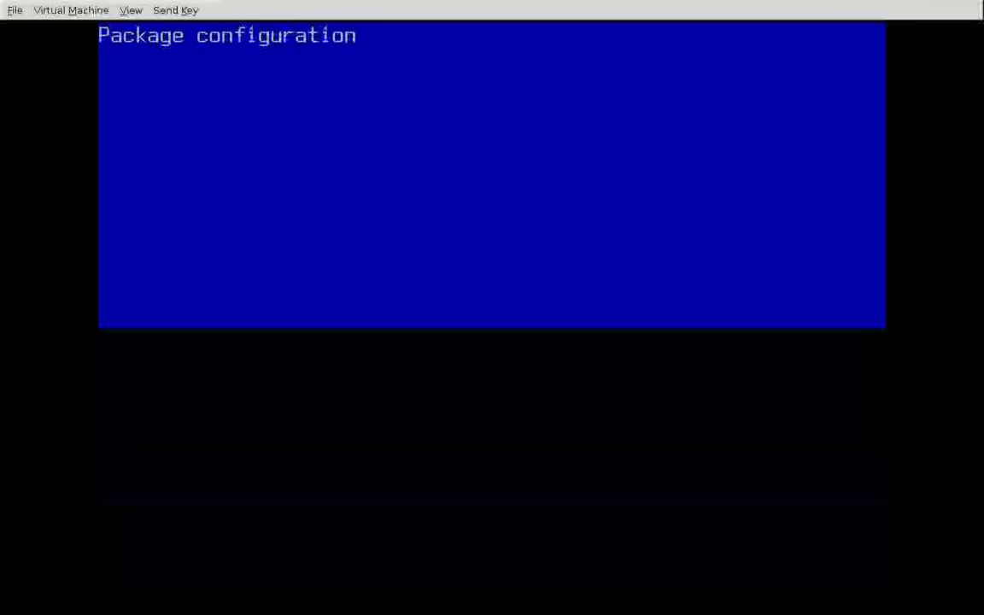
pyautogui.write('******')
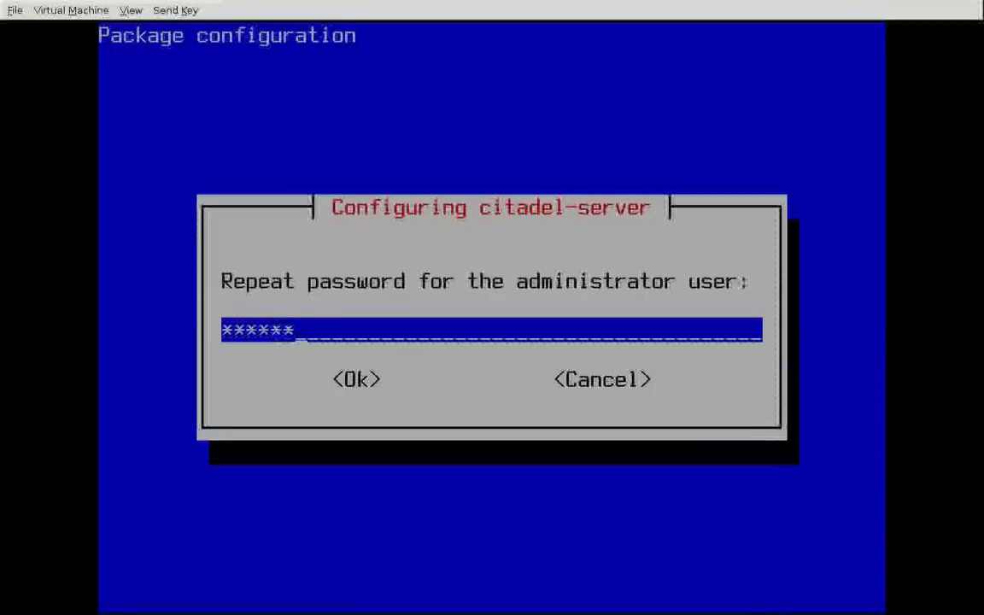
pyautogui.write('***')
# Step: Run WebCit on its internal web server with HTTP port 80, HTTPS port 443 and English login
pyautogui.press('Return')
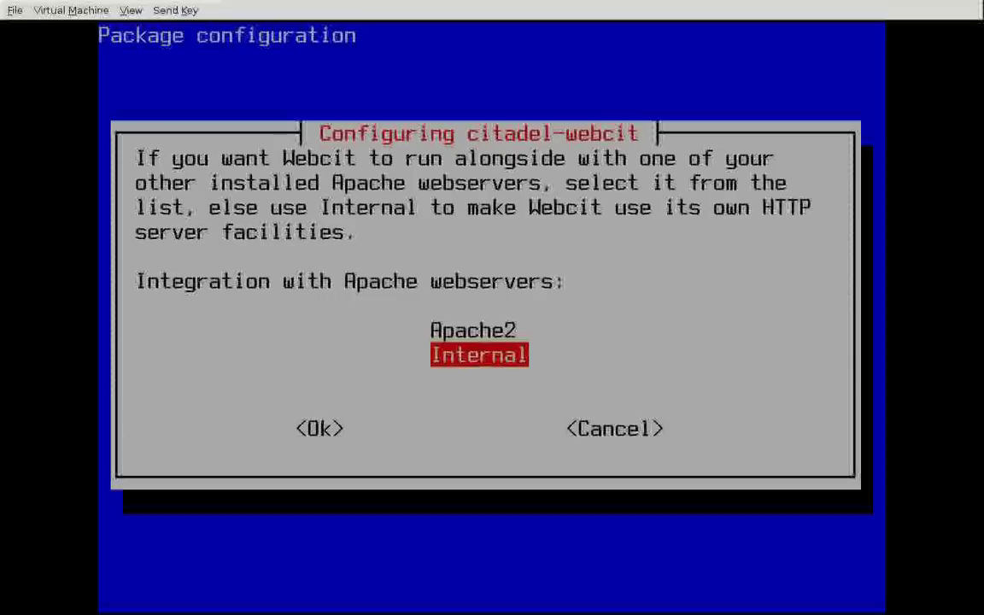
pyautogui.press('Return')
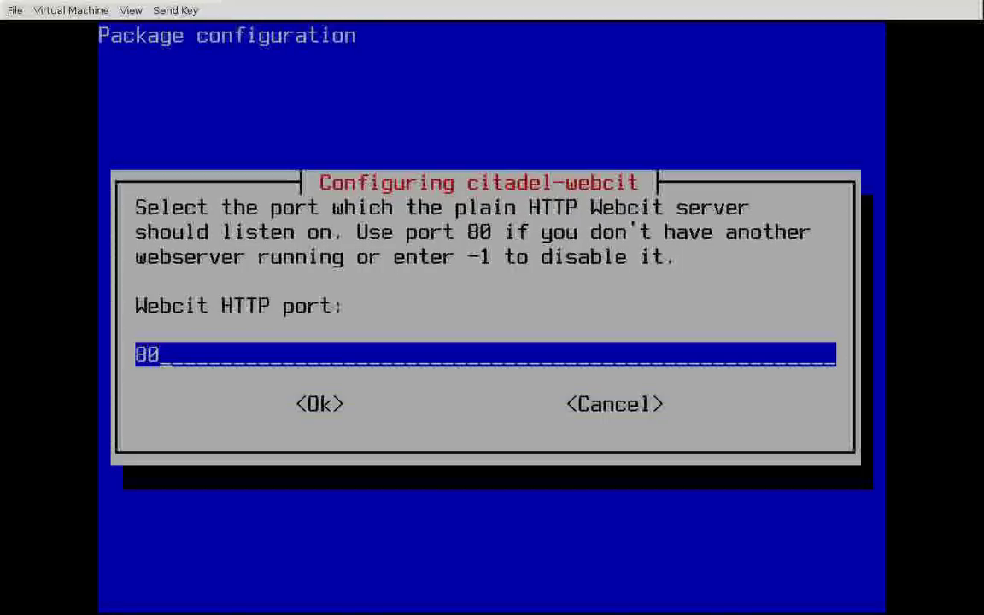
pyautogui.press('Return')
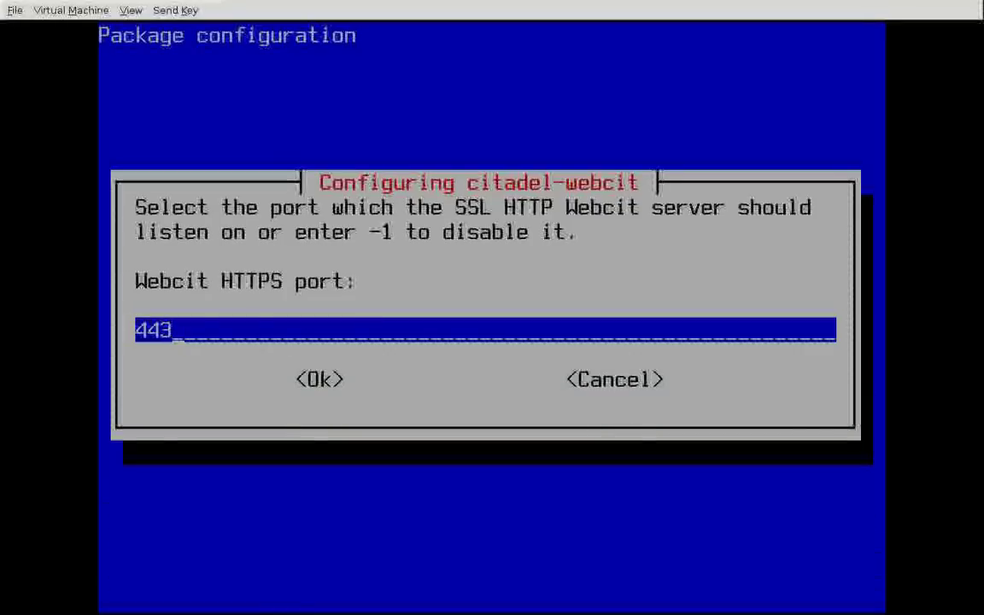
pyautogui.press('Return')
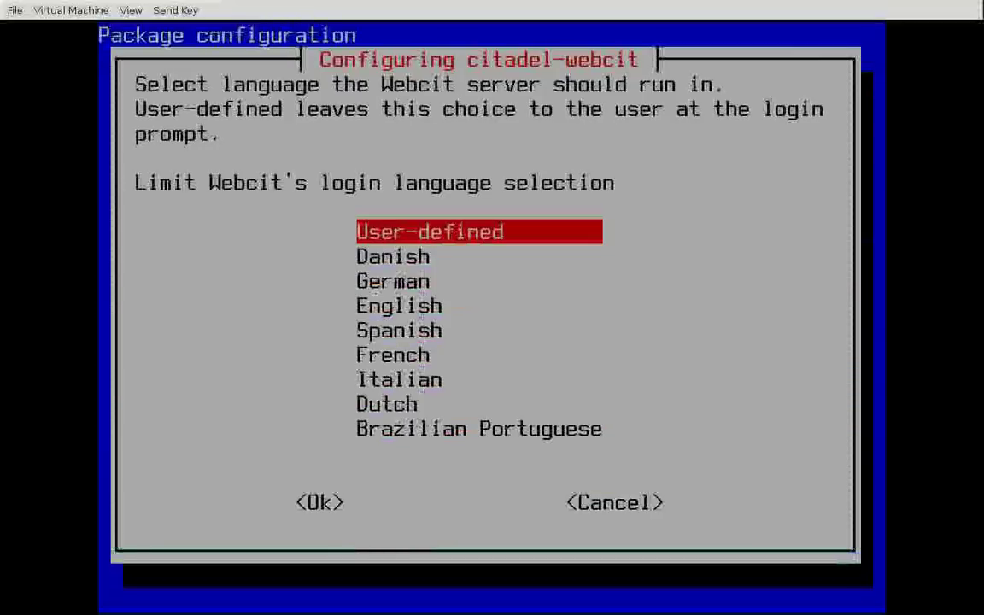
pyautogui.press('Down')
pyautogui.press('Down')
pyautogui.press('Down')
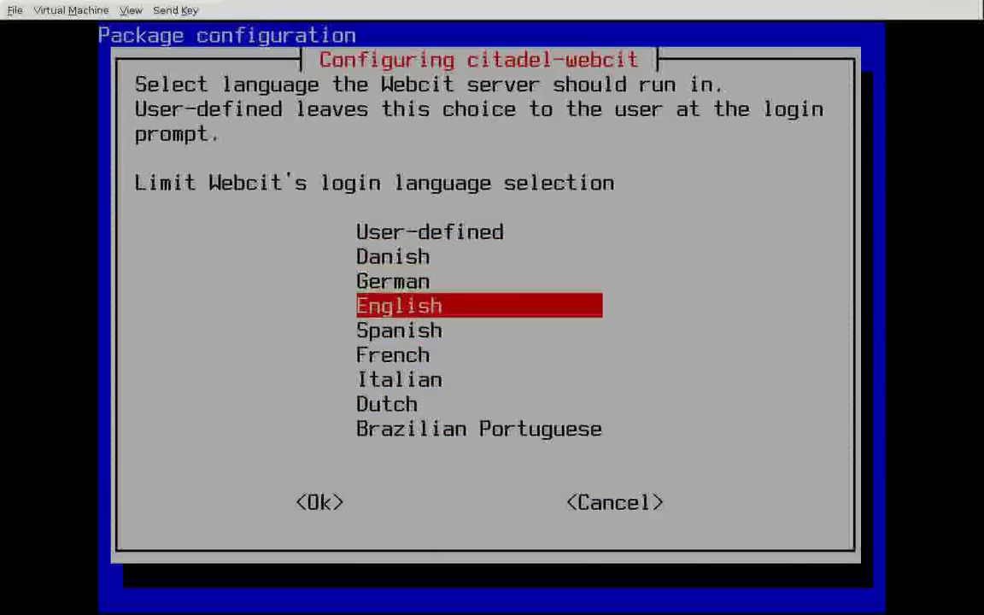
pyautogui.press('Return')
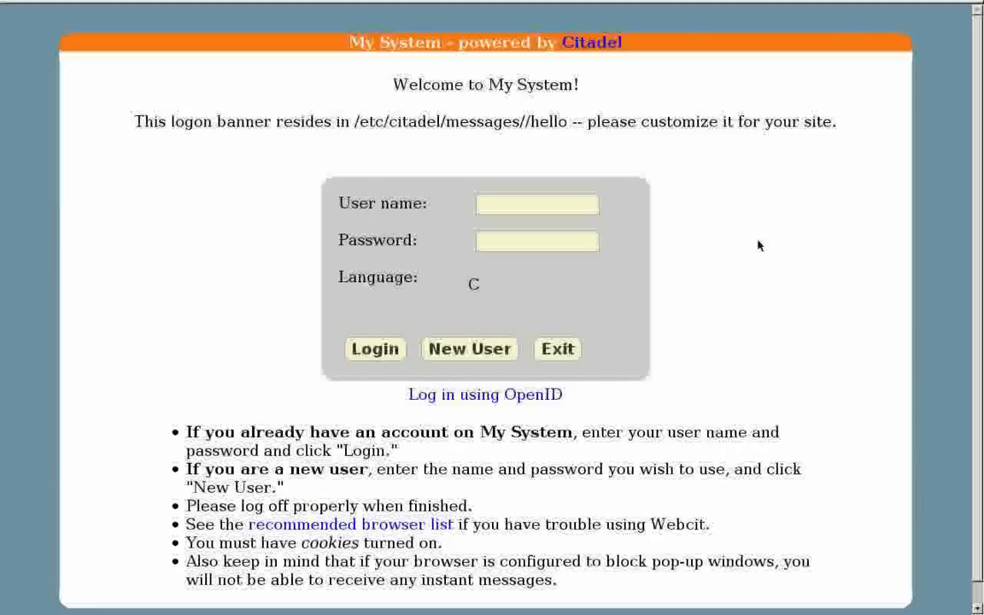
# Step: Log into WebCit with user name admin and the administrator password
pyautogui.click(499, 203)
pyautogui.write('admin')
pyautogui.press('Tab')
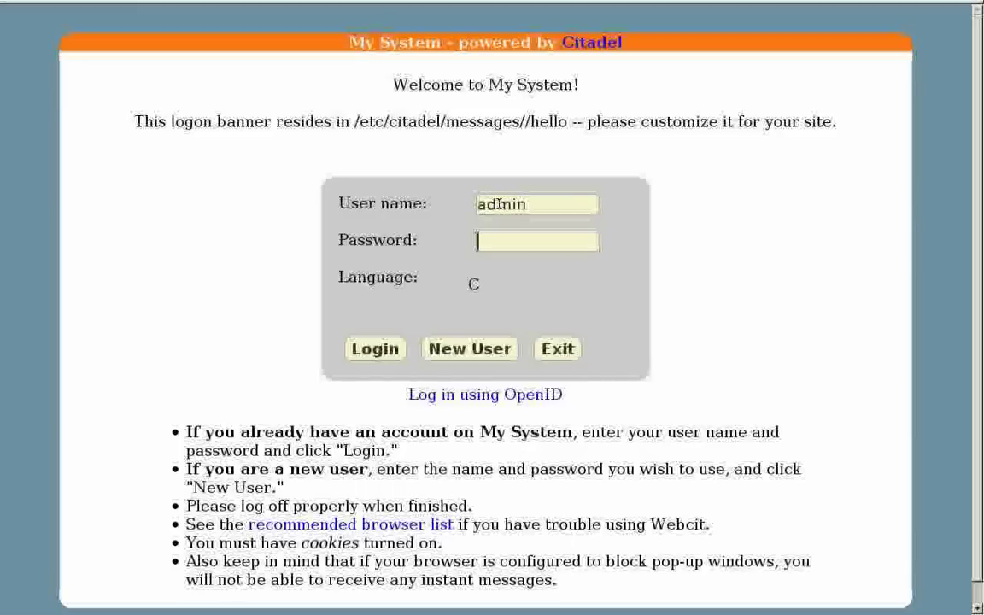
pyautogui.write('adminadmin')
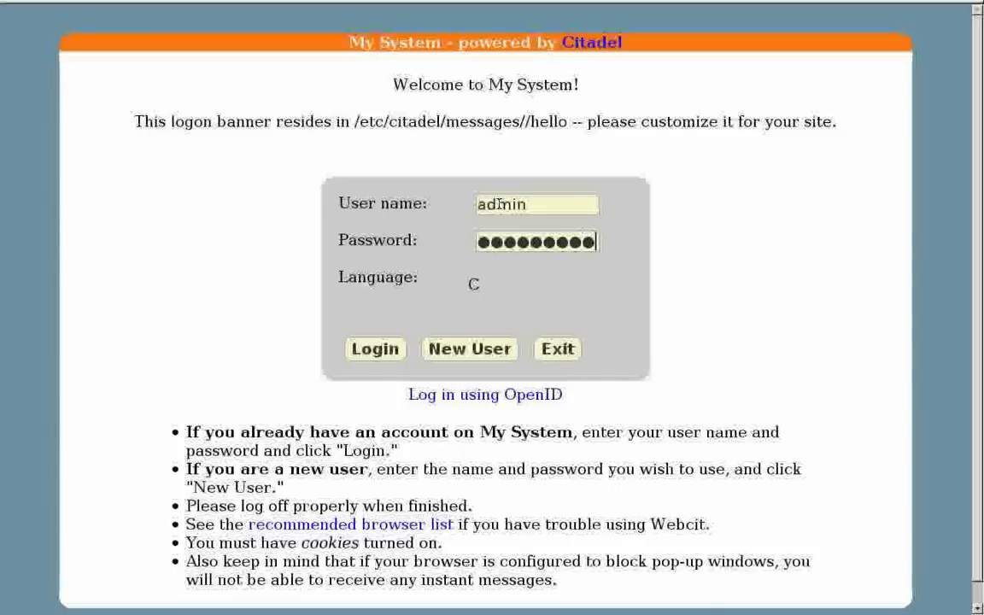
pyautogui.press('Return')
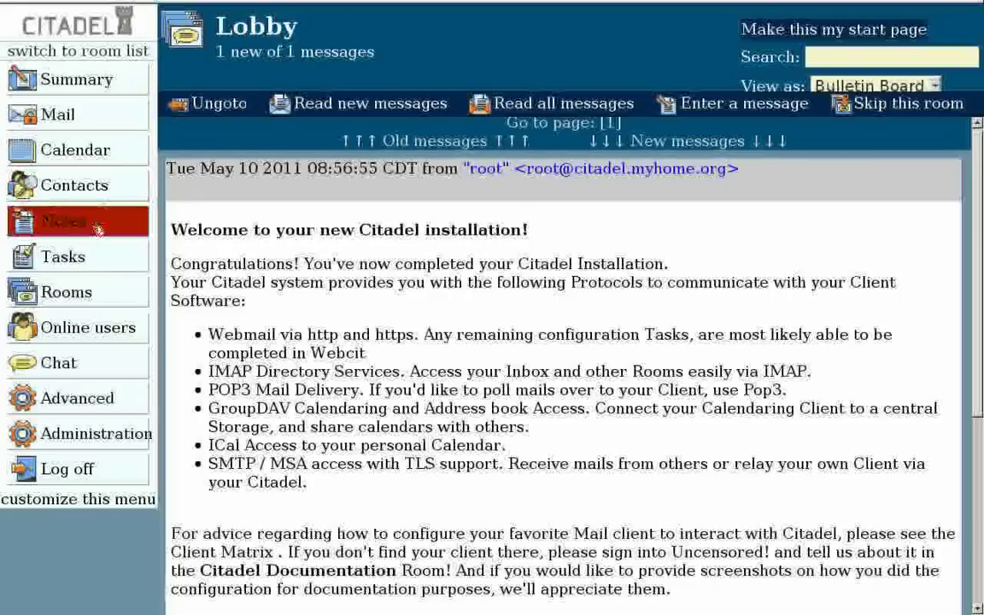
# Step: Show the Room list with My Folders and the Main Floor rooms
pyautogui.click(77, 292)
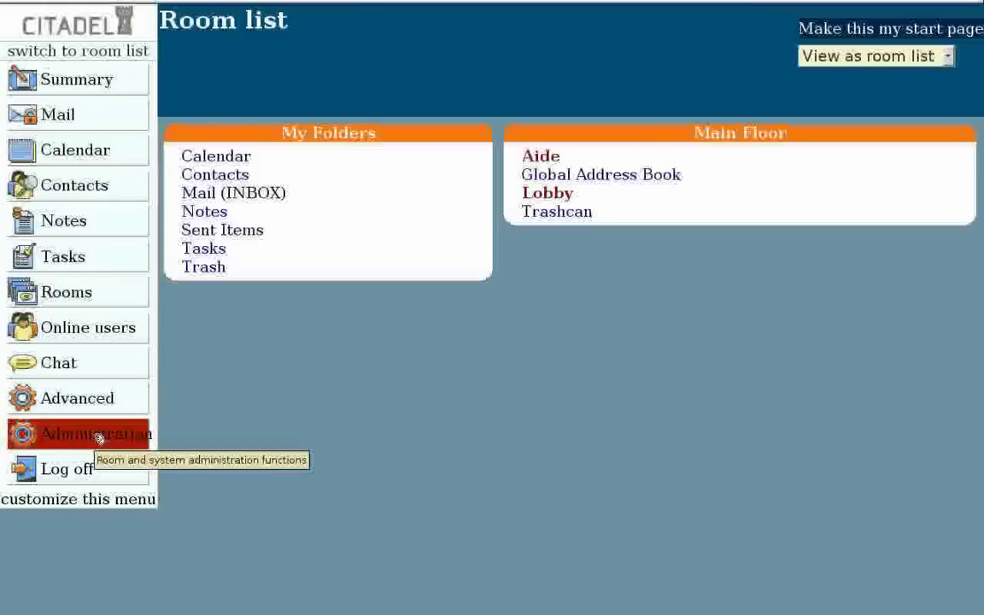
# Step: Check the floors page lists only Main Floor with 15 rooms, then return to Administration
pyautogui.click(98, 438)
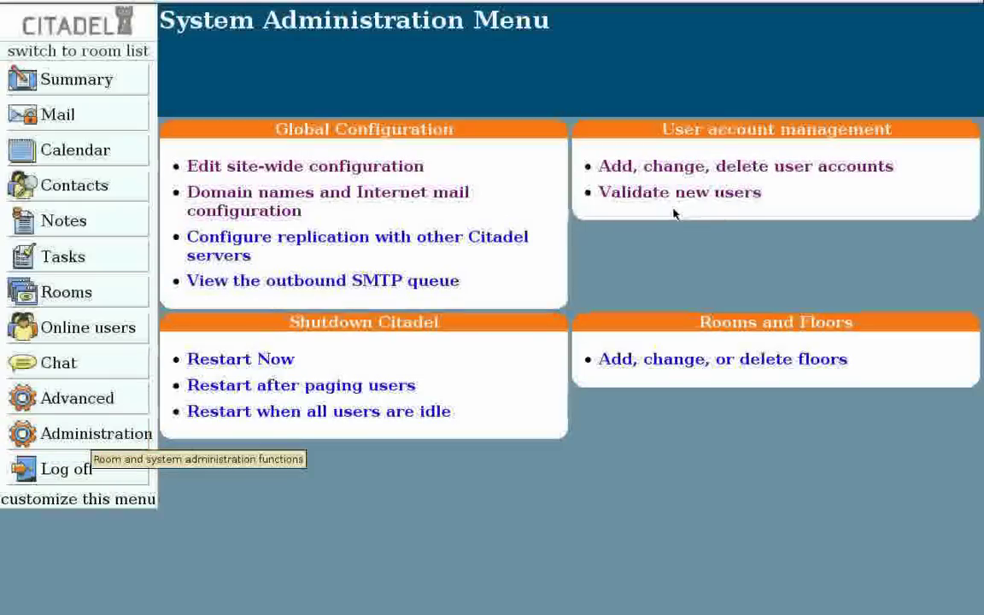
pyautogui.click(733, 363)
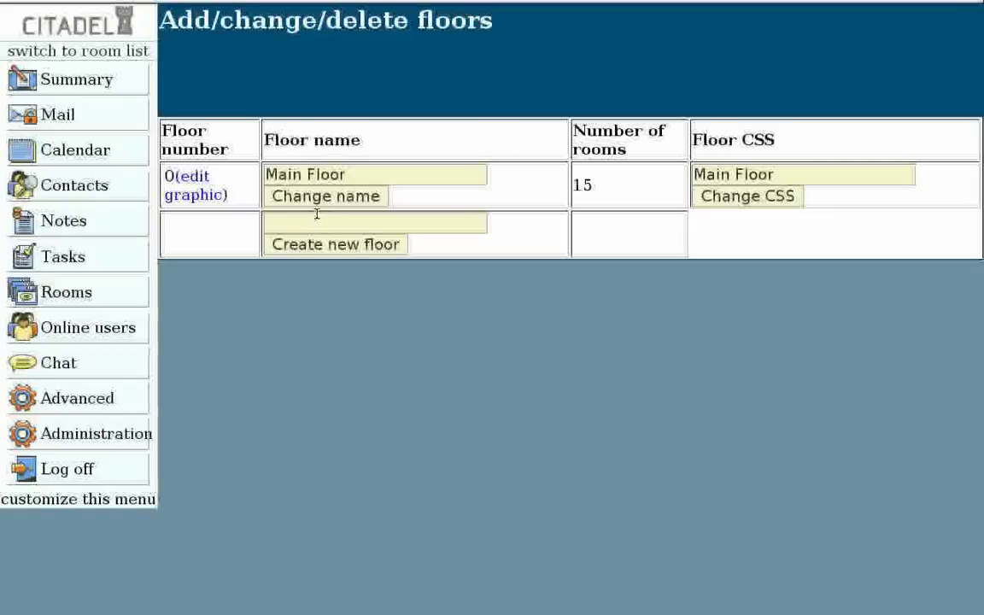
pyautogui.click(99, 436)
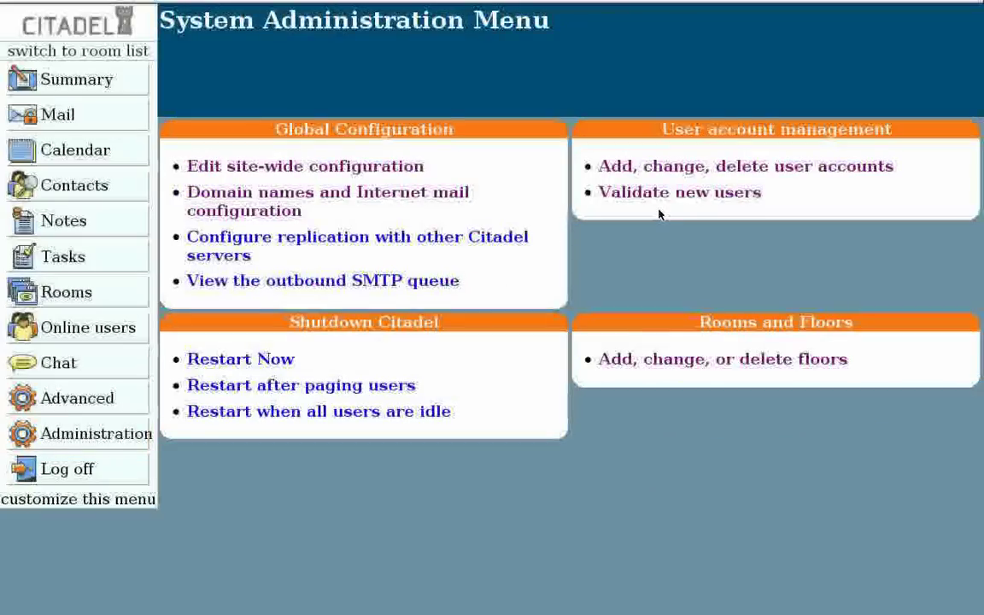
# Step: Create user pogson with a password, Internet mail permission and access level 6 - Aide
pyautogui.click(698, 165)
pyautogui.click(316, 213)
pyautogui.write('pogson')
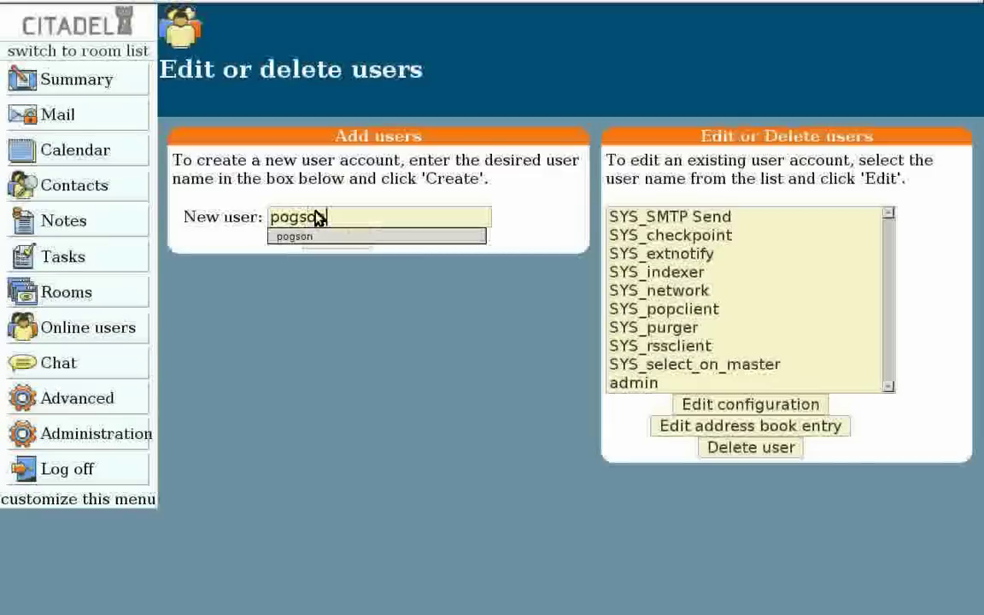
pyautogui.press('Return')
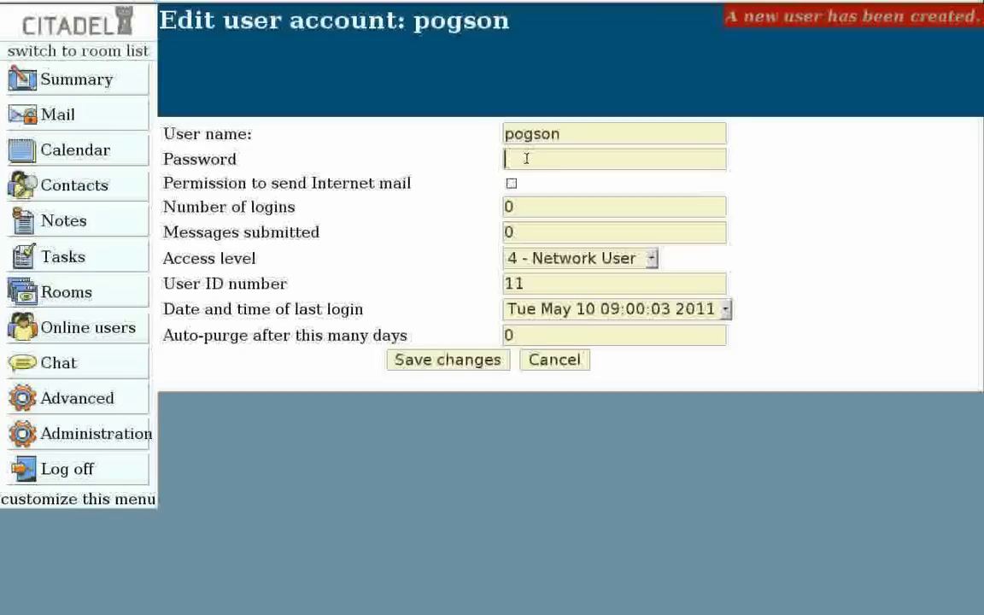
pyautogui.write('password')
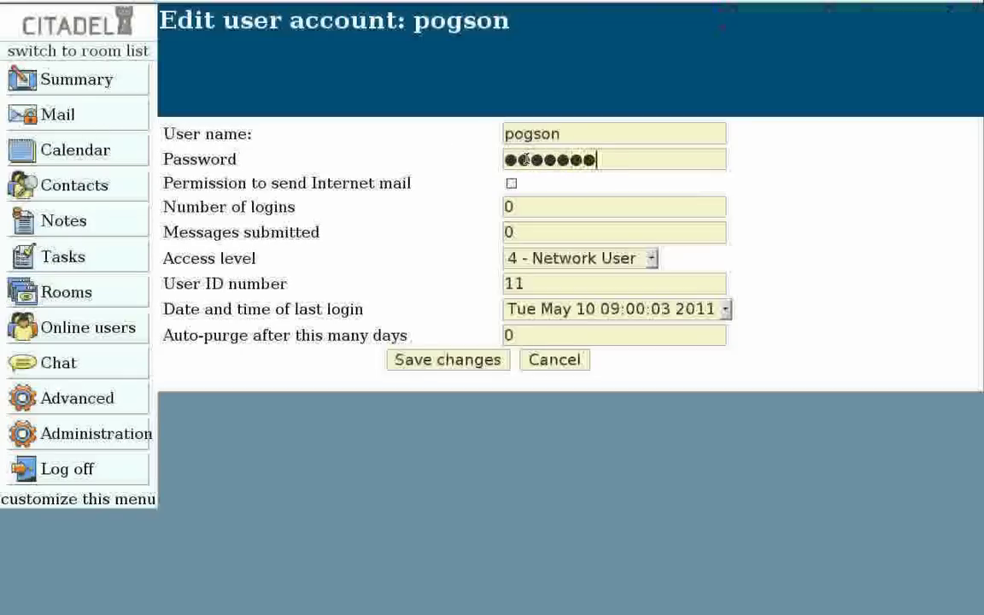
pyautogui.write('12345')
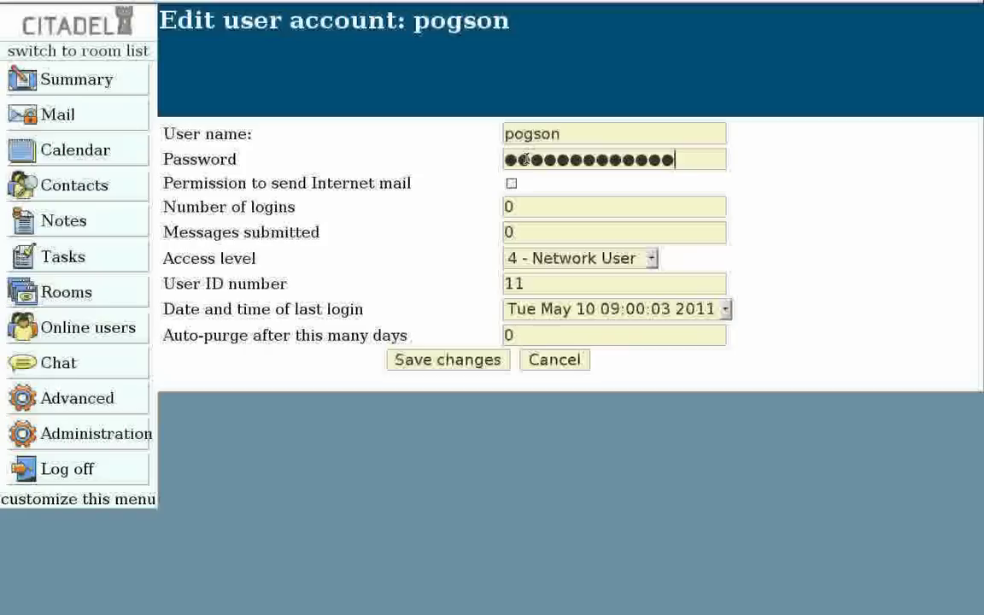
pyautogui.click(511, 184)
pyautogui.click(652, 260)
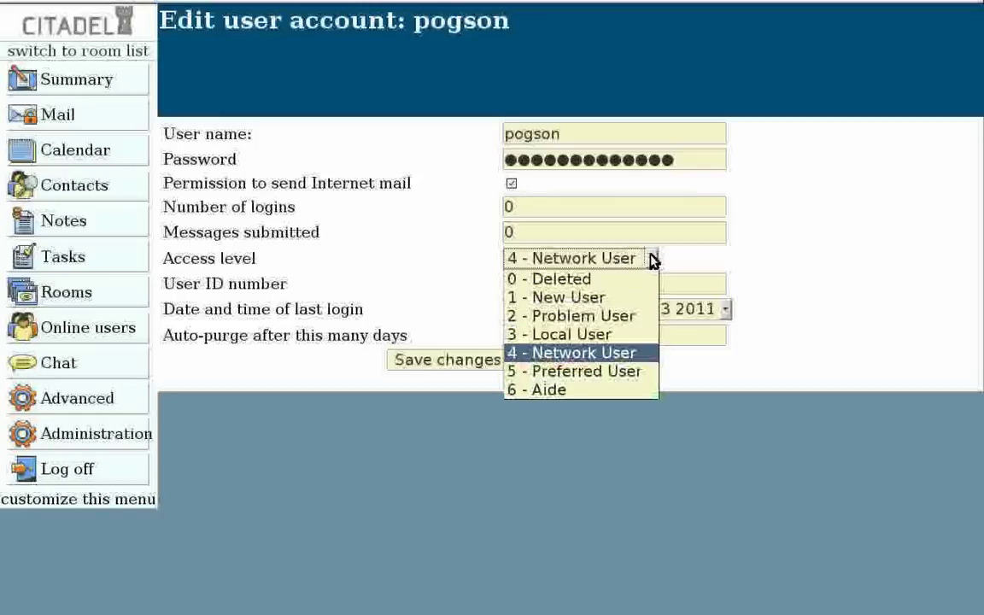
pyautogui.click(579, 391)
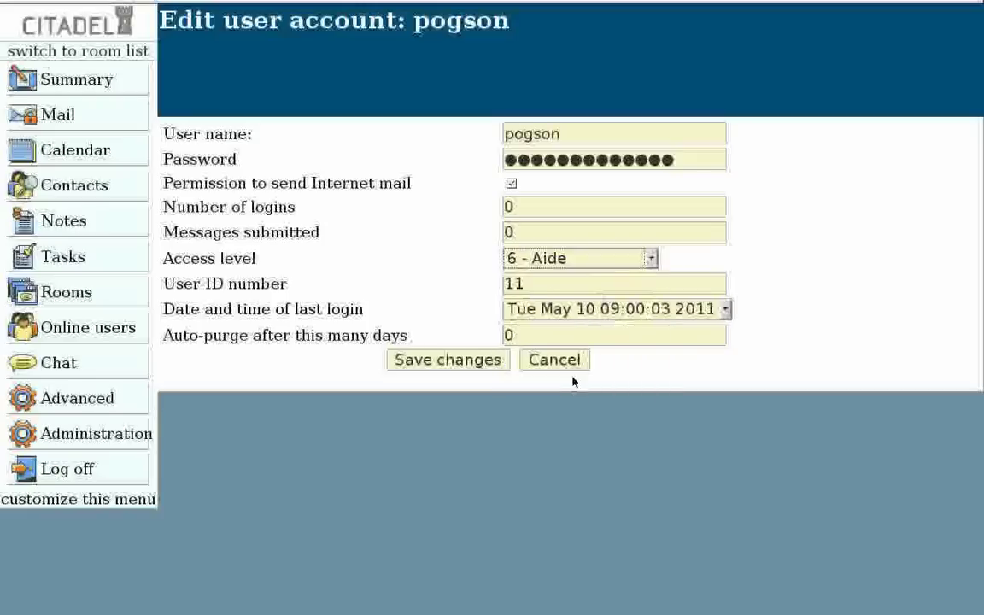
pyautogui.click(456, 362)
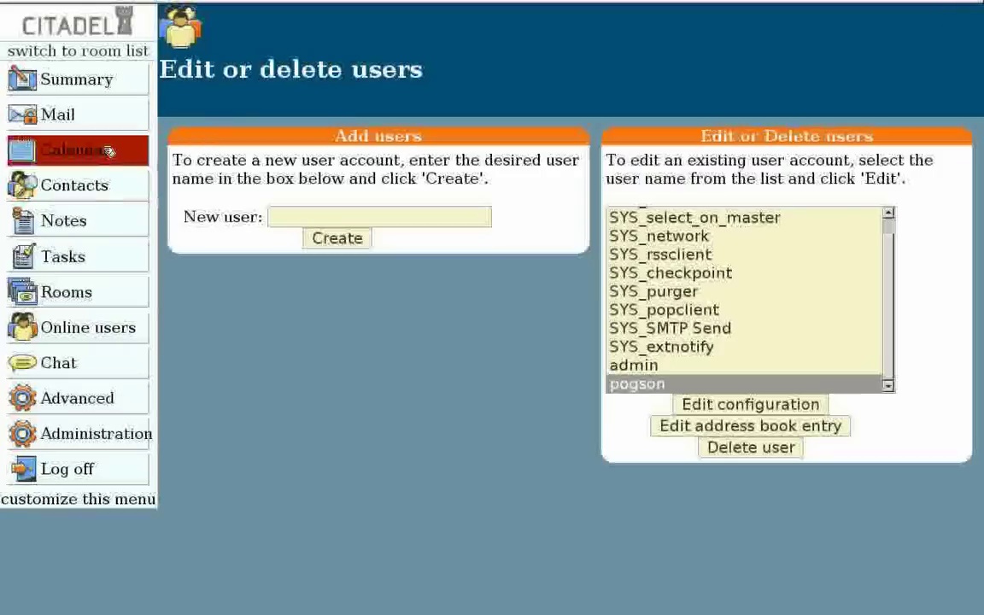
# Step: View the May 2011 personal calendar, then return to the Room list
pyautogui.click(98, 150)
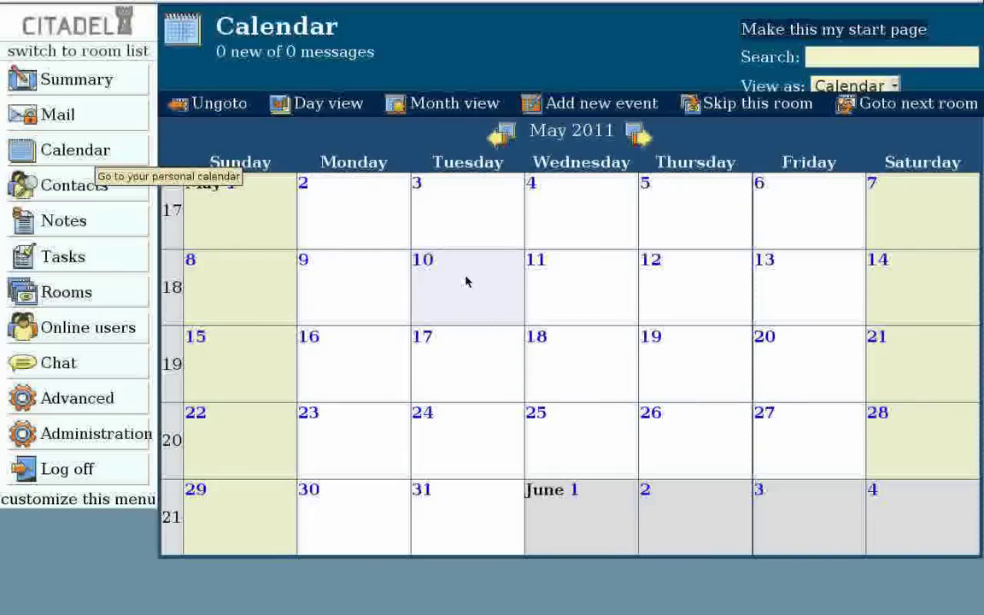
pyautogui.click(67, 292)
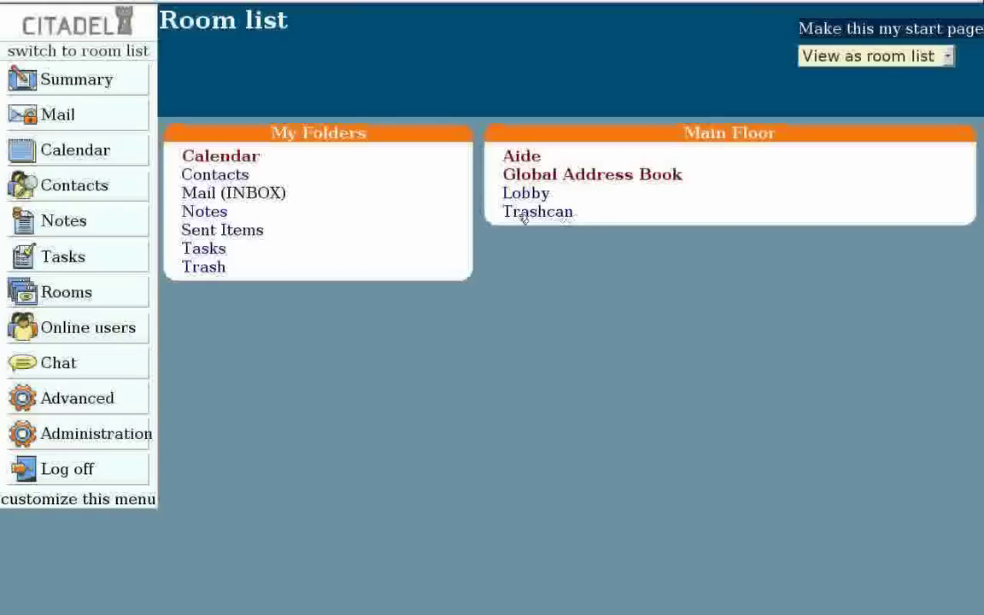
# Step: Fill the new-room form with the name firearms as a public Main Floor Bulletin Board
pyautogui.click(96, 400)
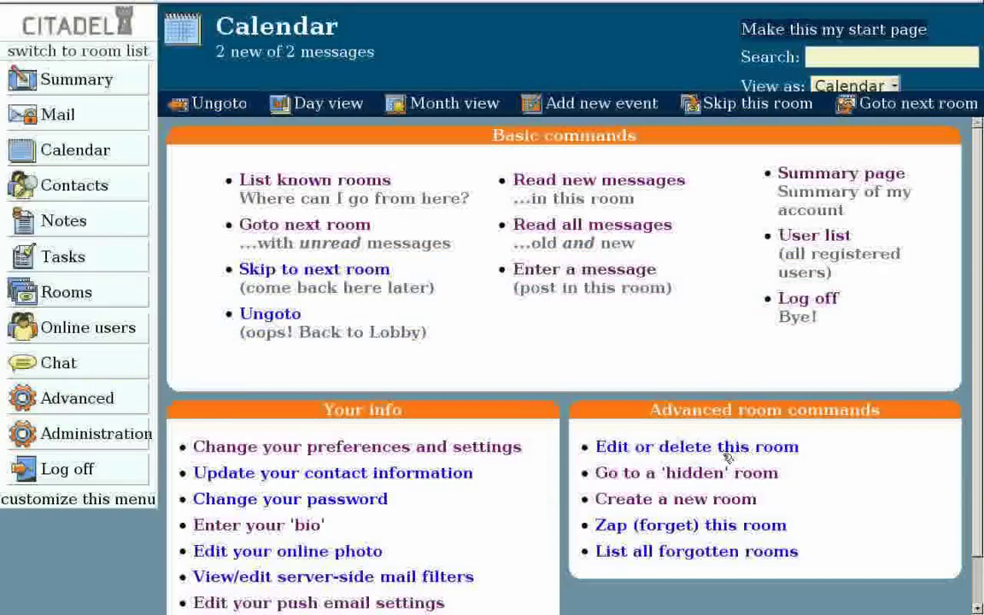
pyautogui.click(689, 503)
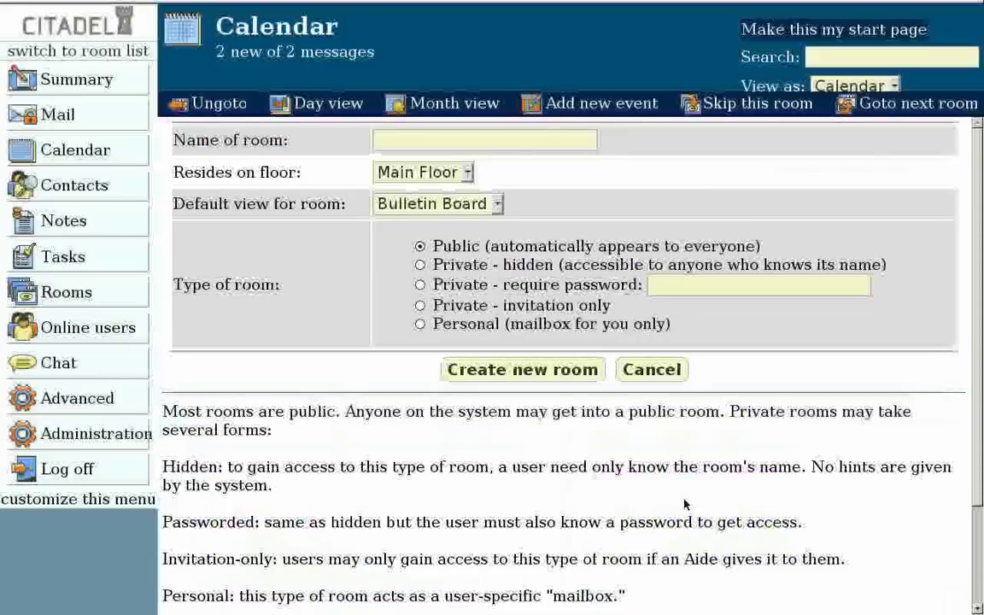
pyautogui.click(393, 140)
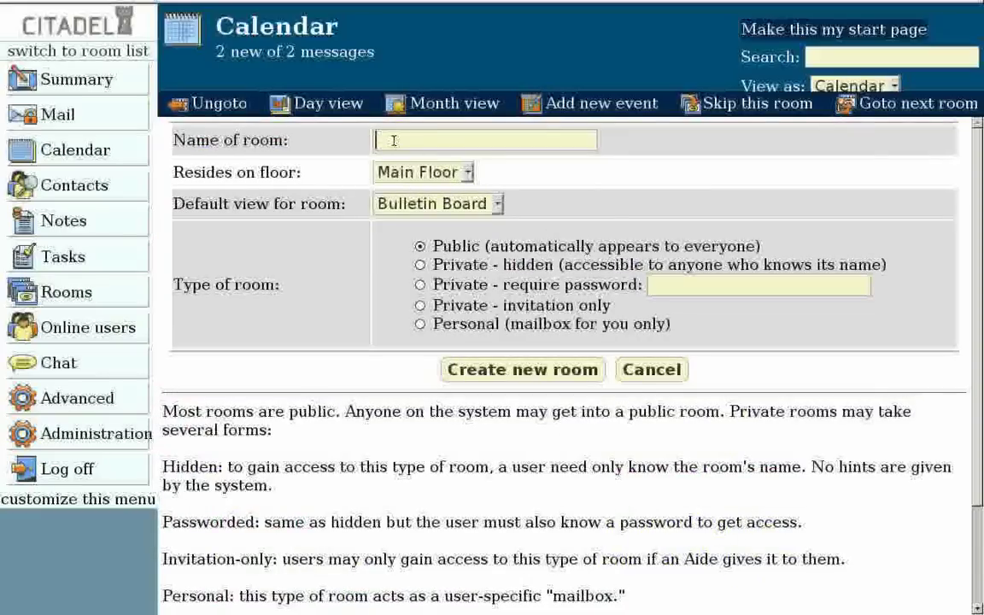
pyautogui.write('firearms')
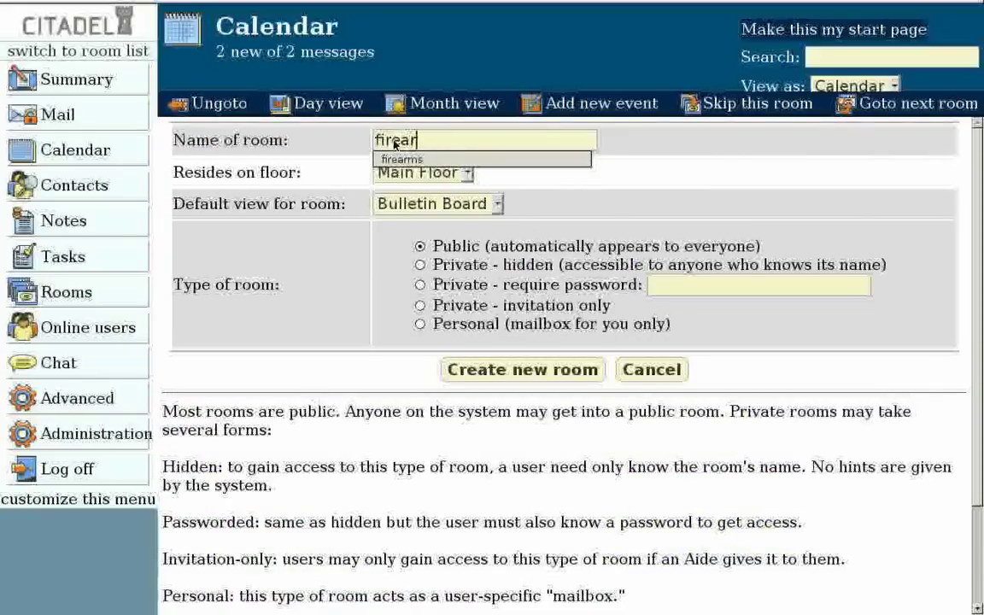
pyautogui.click(513, 159)
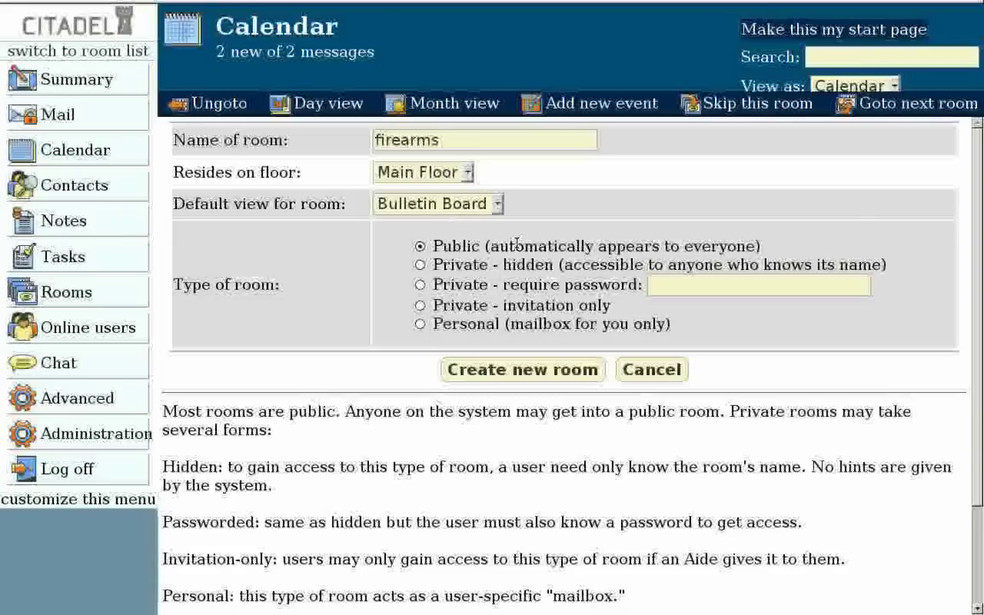
# Step: Create the firearms room and review its Access controls, Configuration and Administration settings
pyautogui.click(549, 369)
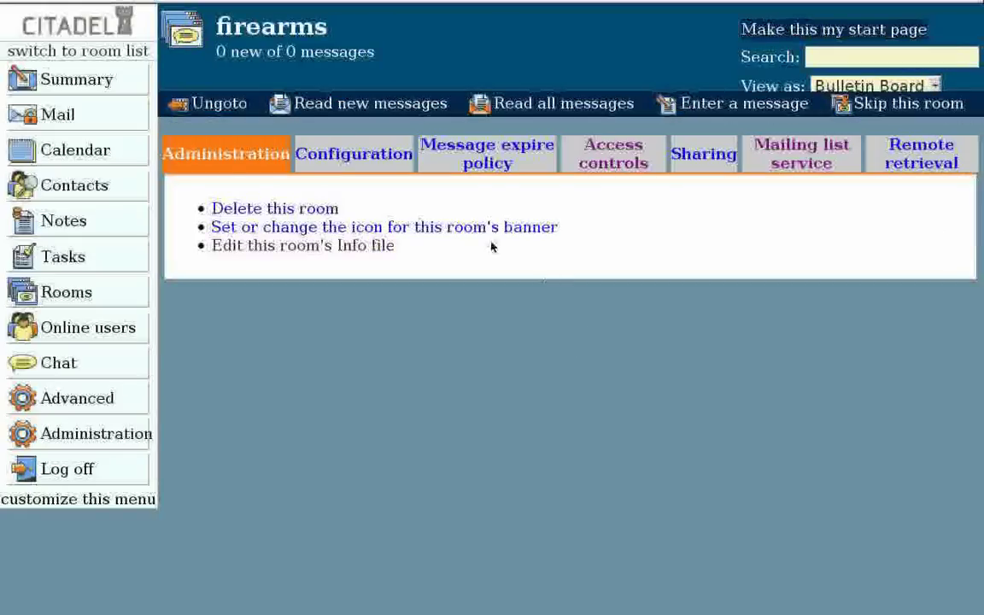
pyautogui.click(609, 155)
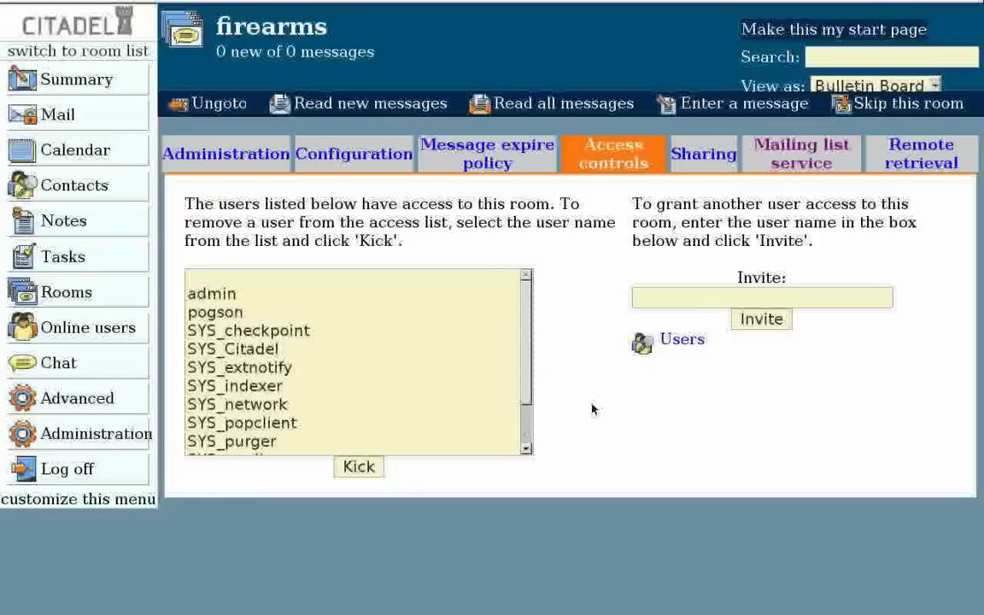
pyautogui.click(530, 420)
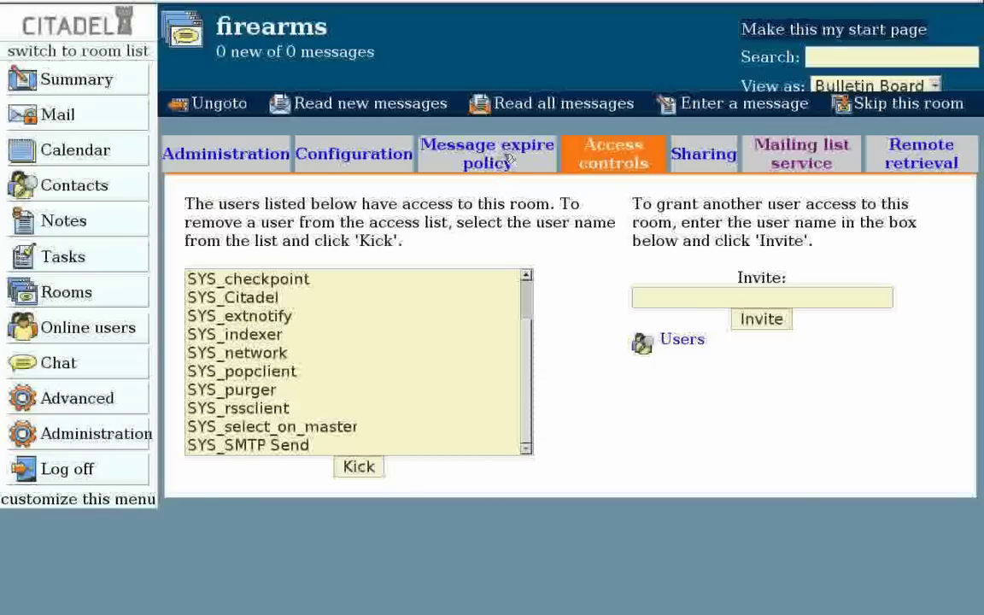
pyautogui.click(340, 161)
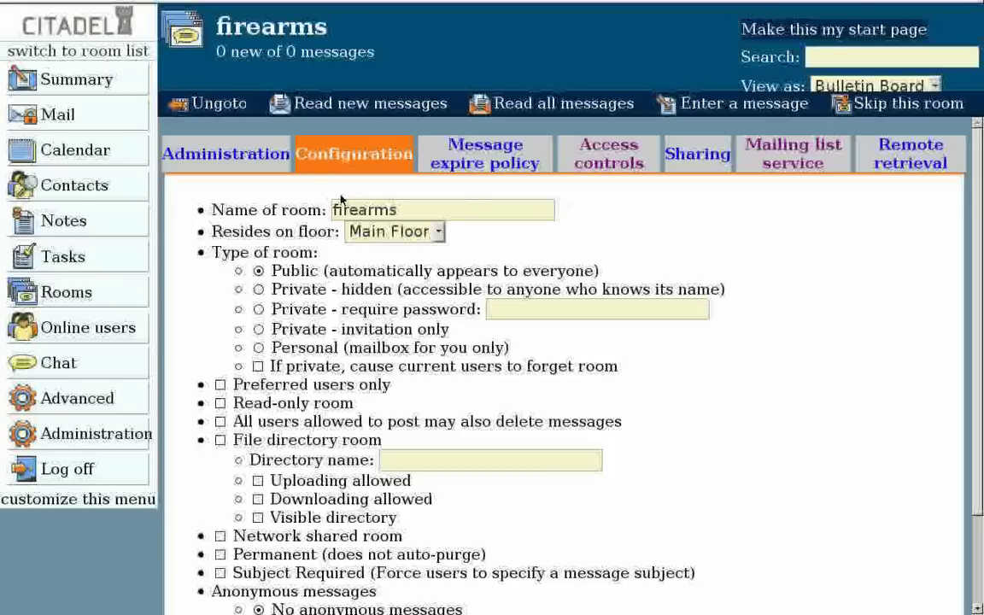
pyautogui.click(229, 154)
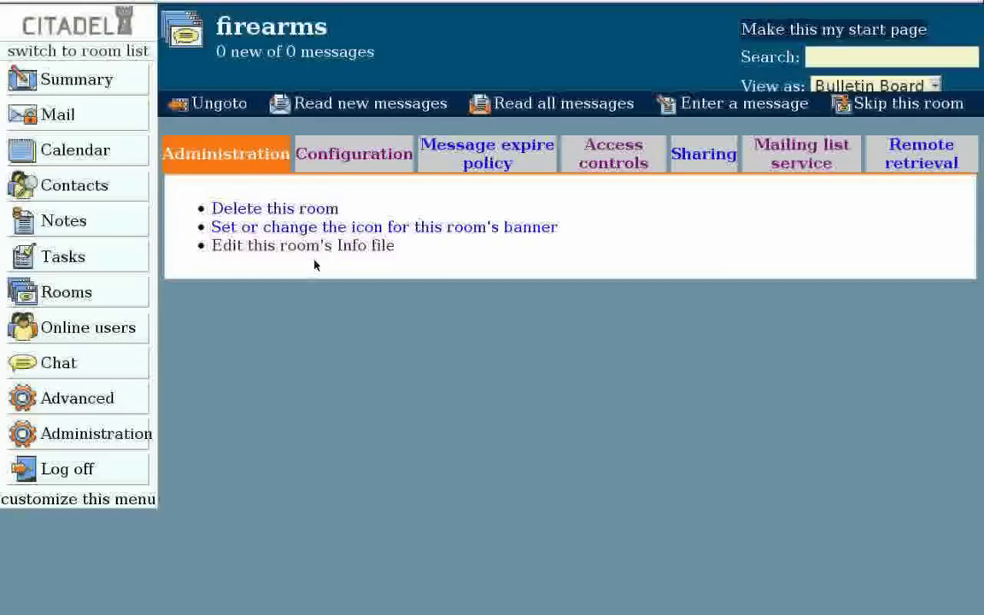
# Step: Log the admin account off WebCit and confirm the logoff
pyautogui.click(77, 292)
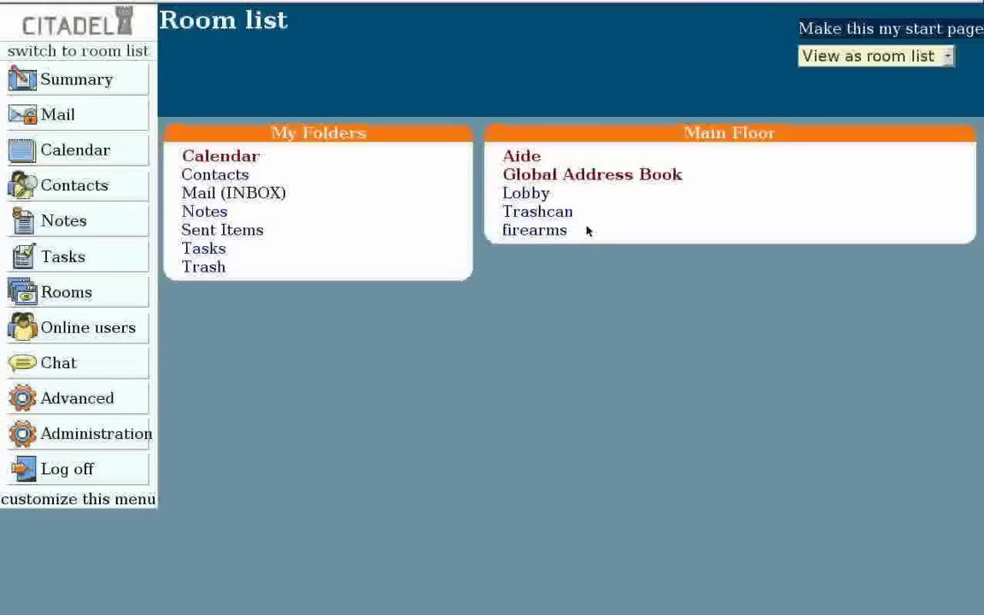
pyautogui.click(79, 472)
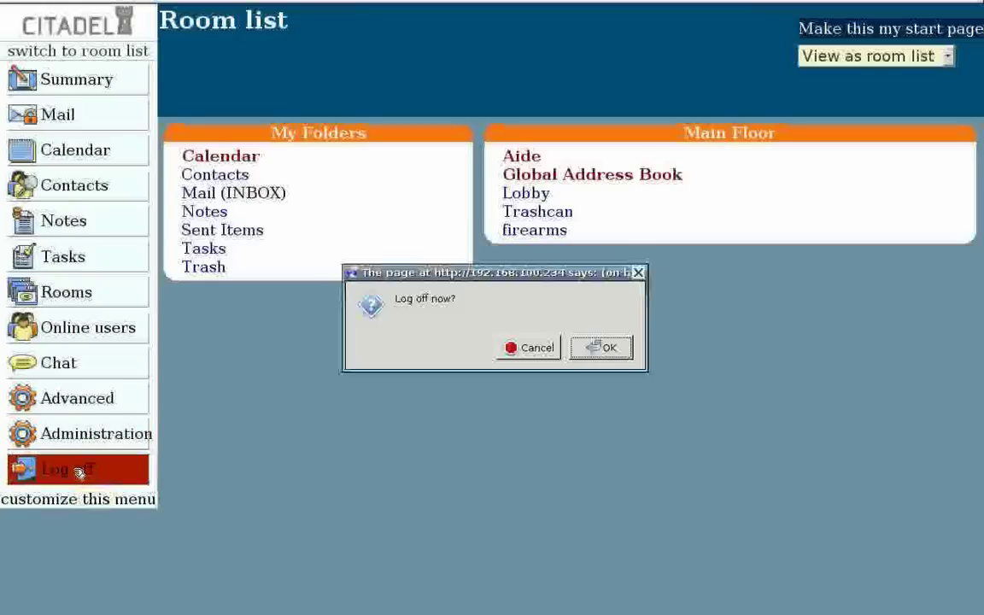
pyautogui.click(608, 348)
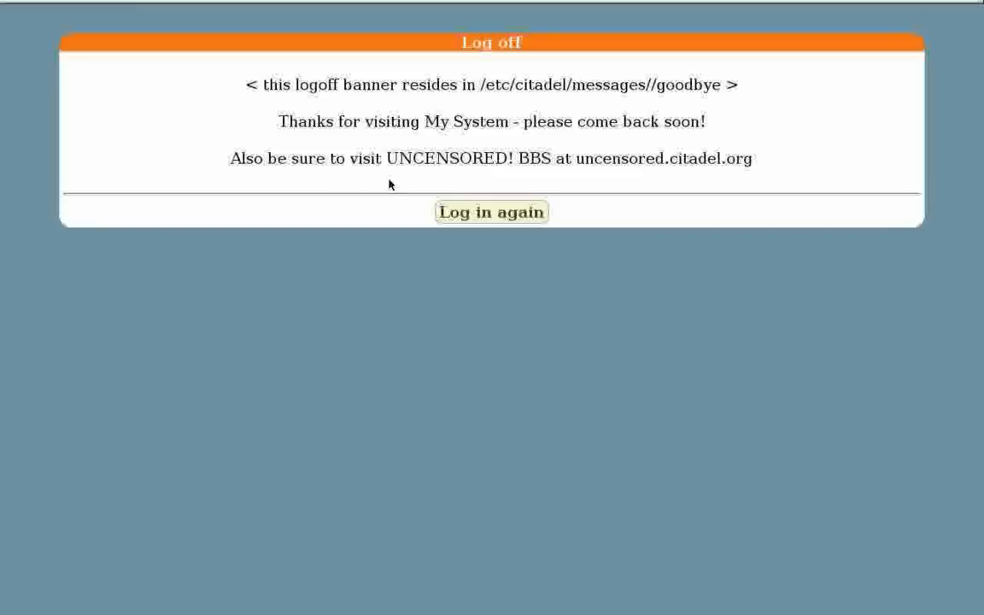
# Step: Log in as the new user with their password and open the empty firearms room
pyautogui.click(505, 217)
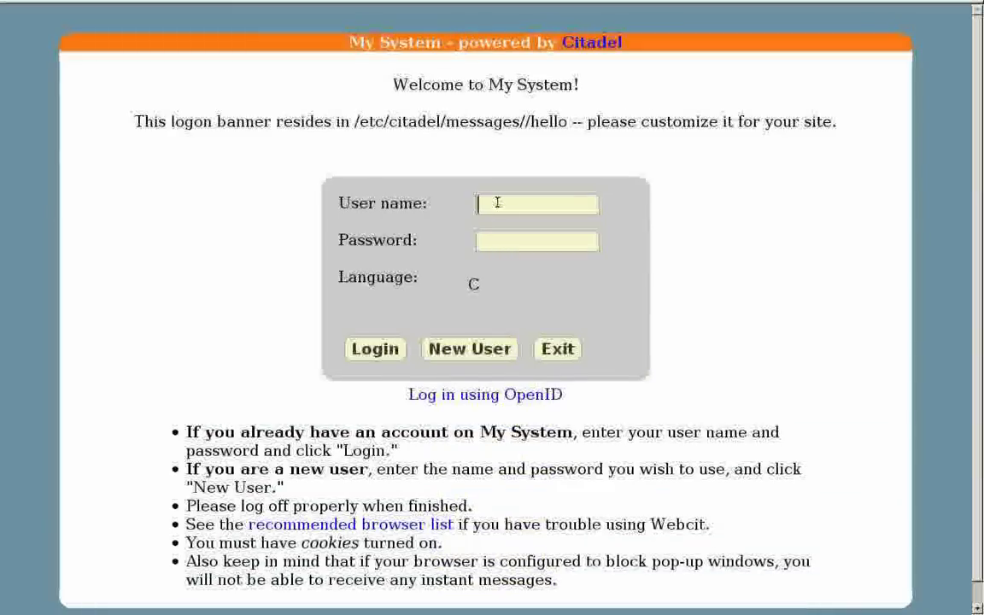
pyautogui.write('pogson')
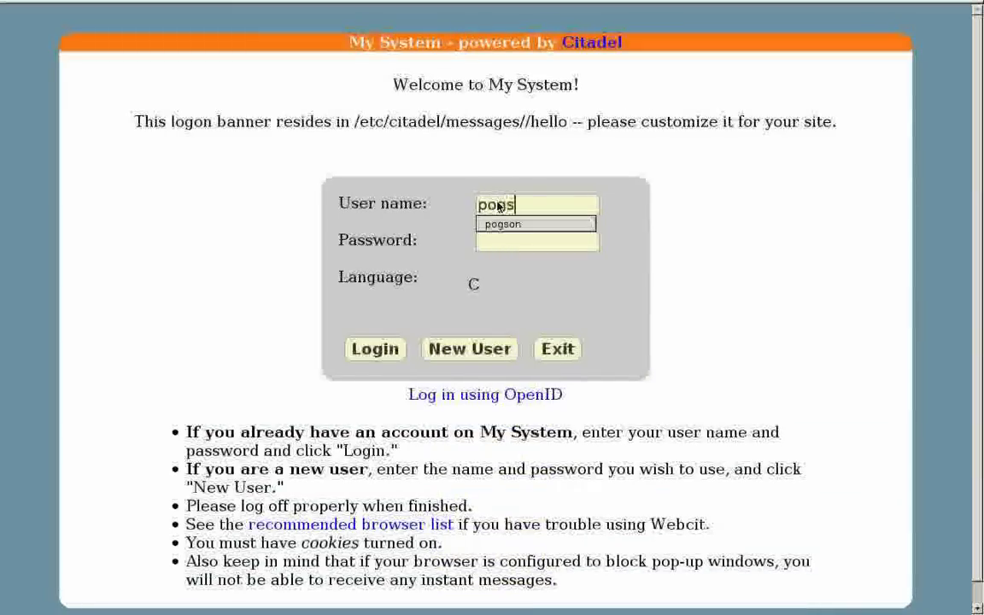
pyautogui.press('Tab')
pyautogui.write('*********')
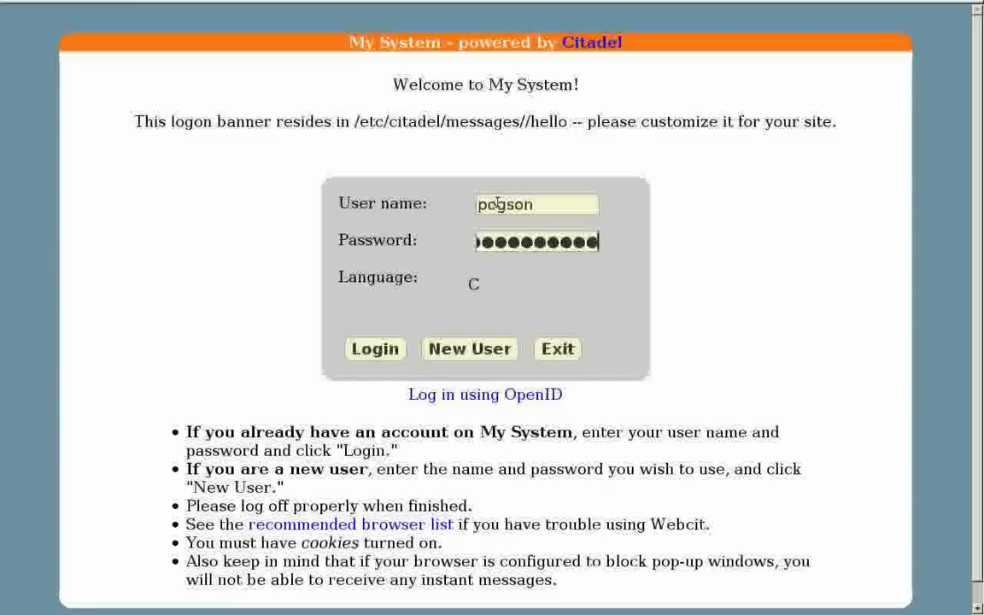
pyautogui.press('Return')
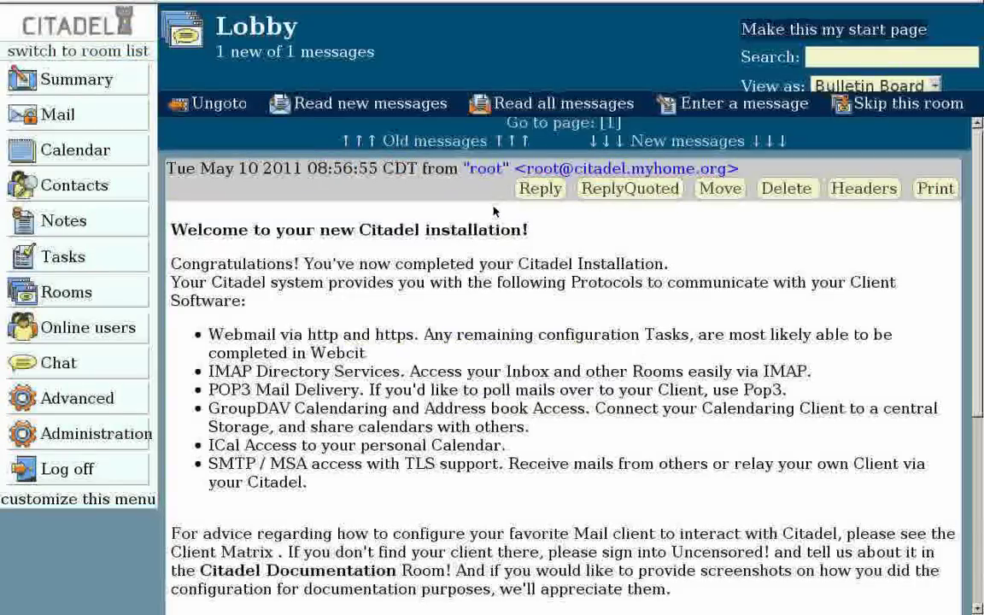
pyautogui.click(92, 293)
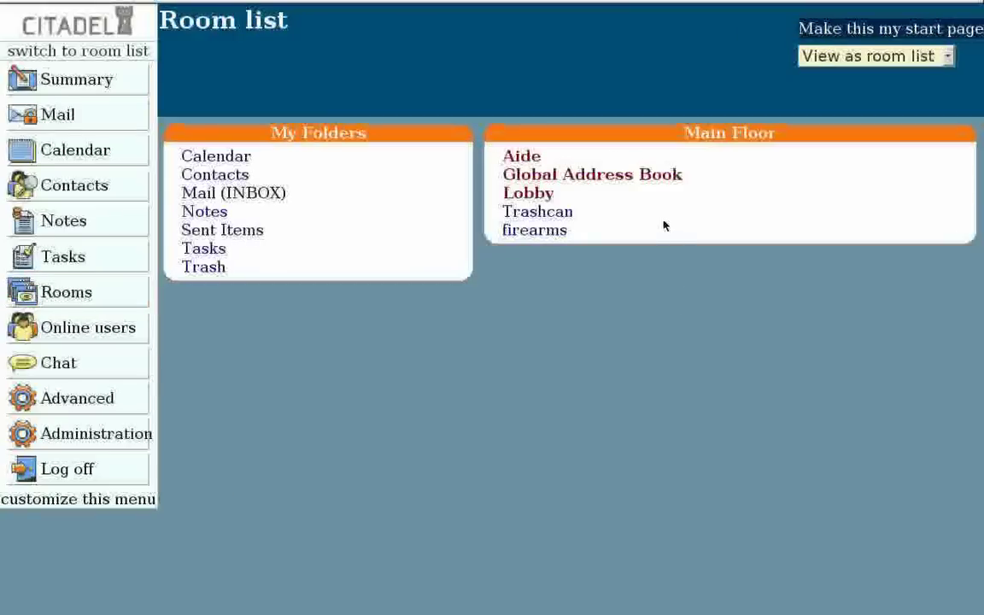
pyautogui.click(549, 232)
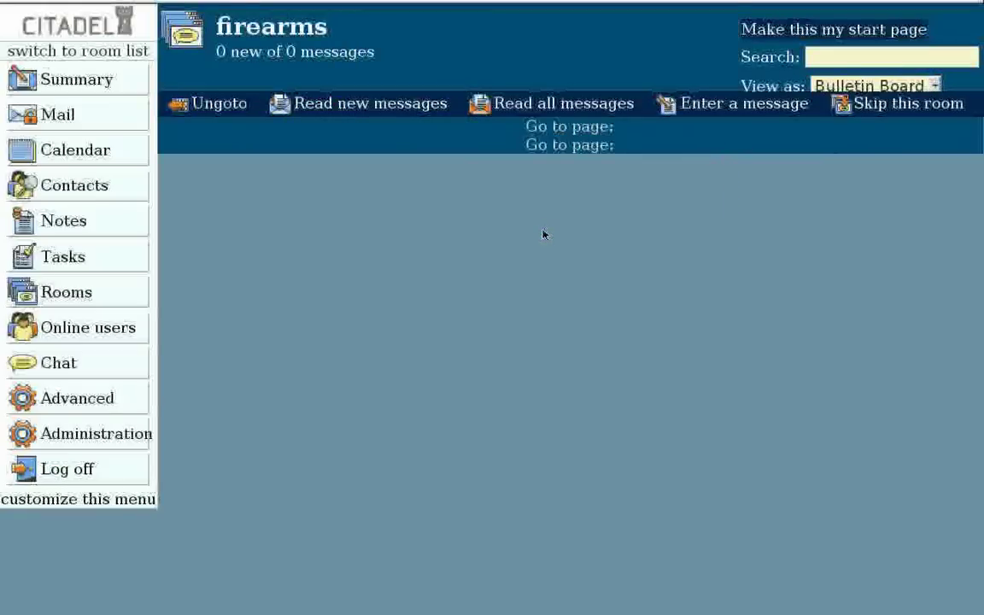
# Step: Start a new message titled 'Hunting' with the body 'I want to go hunting on Saturday'
pyautogui.click(720, 106)
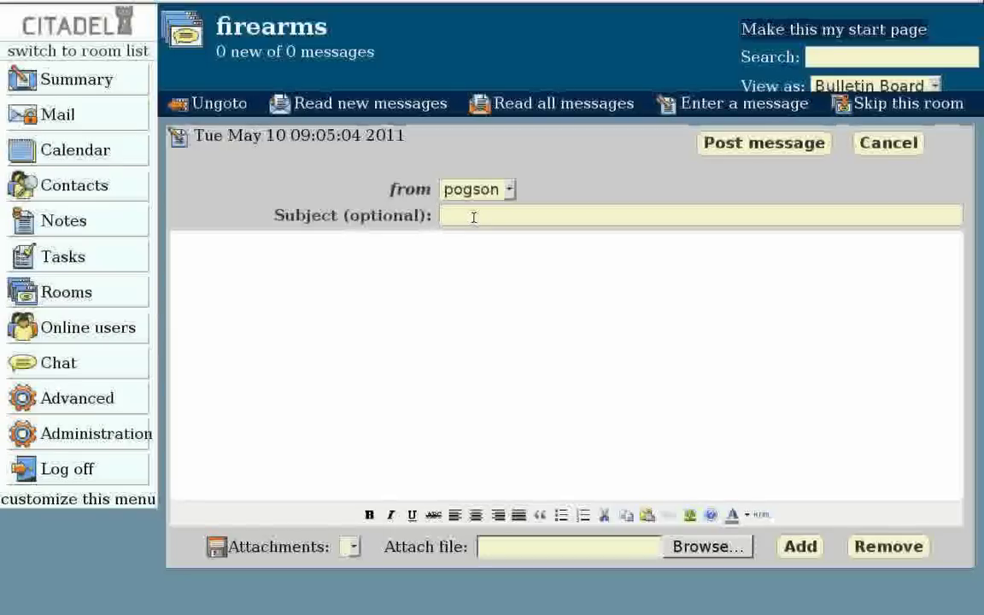
pyautogui.write('Hunting')
pyautogui.click(292, 258)
pyautogui.write('I want to go hunting on Saturday.')
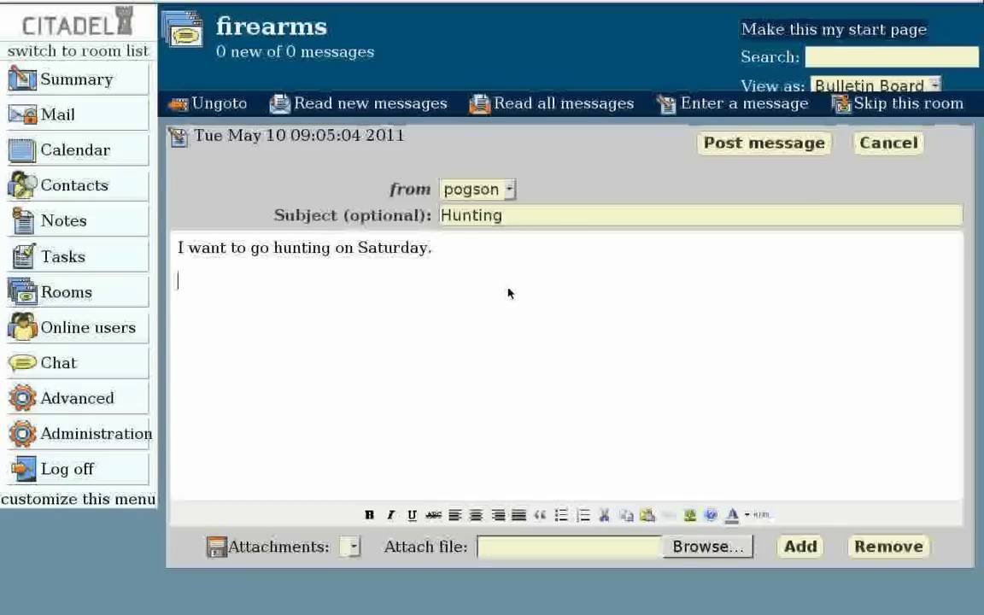
# Step: Add a bulleted list of firearm, ammunition, food and transport, then post the message
pyautogui.press('Return')
pyautogui.click(562, 515)
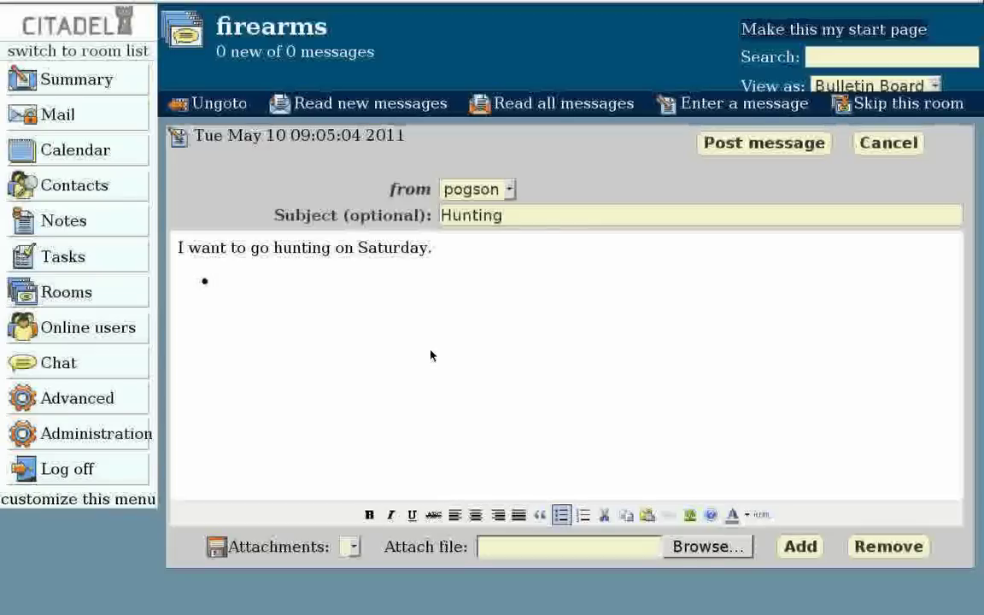
pyautogui.write('firearm ')
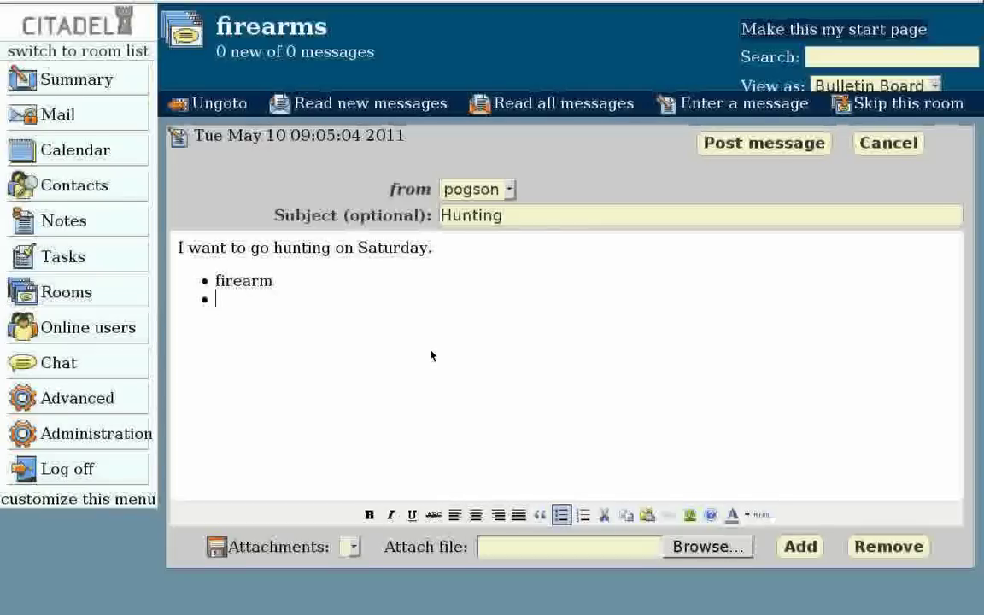
pyautogui.write('ammunition')
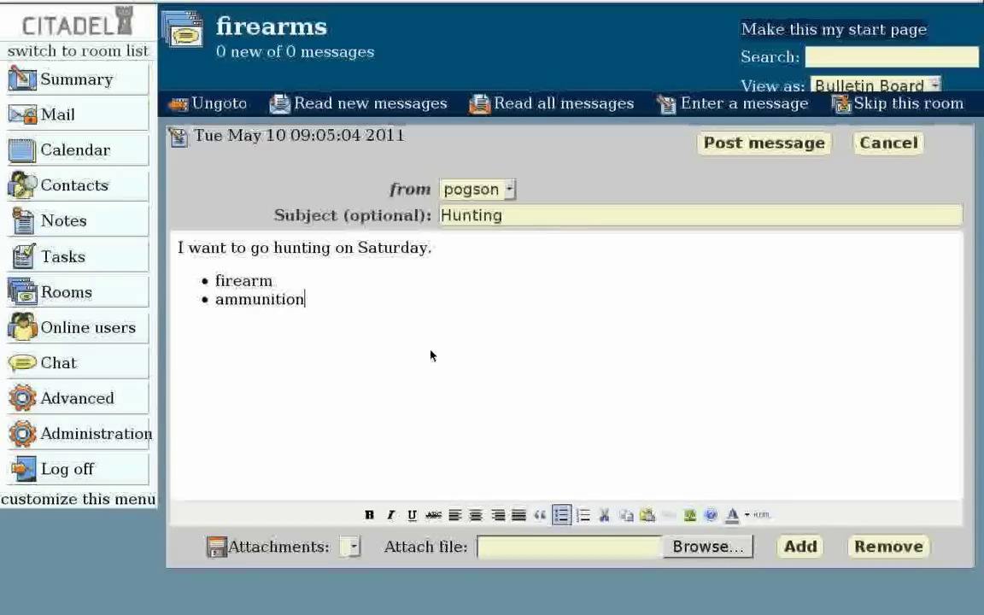
pyautogui.press('Return')
pyautogui.write('food ')
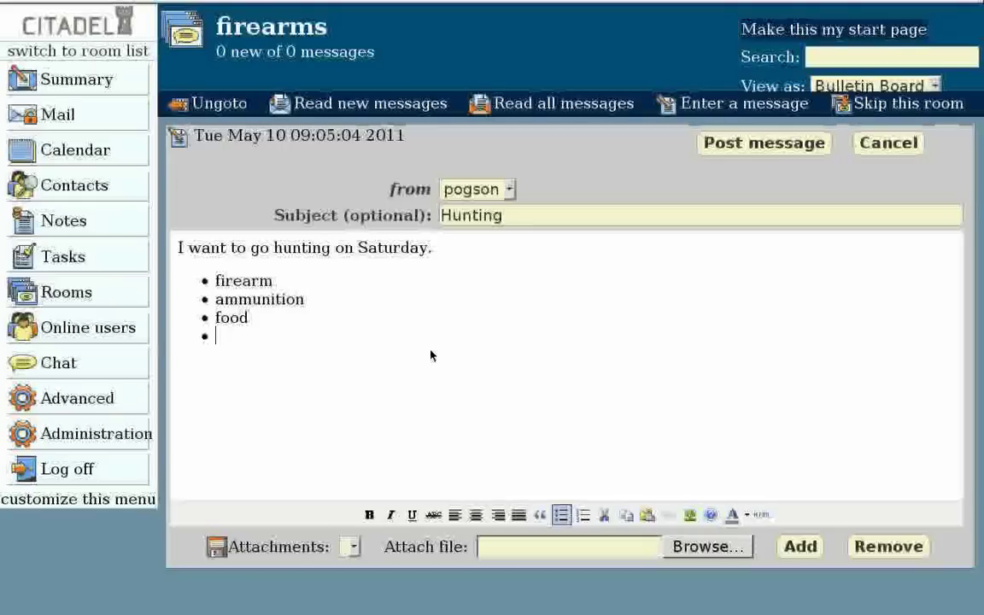
pyautogui.write('transpor')
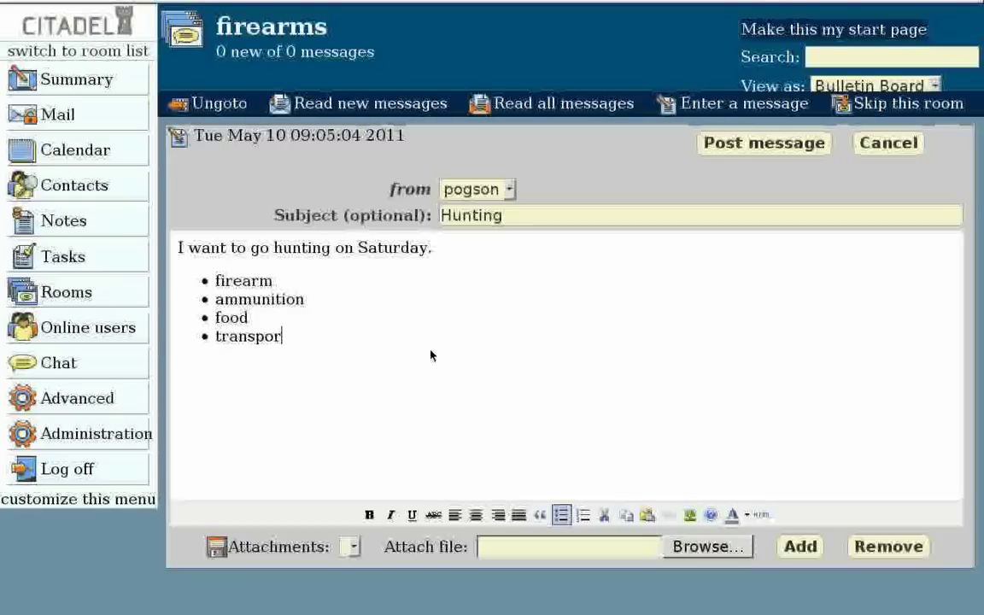
pyautogui.write('t')
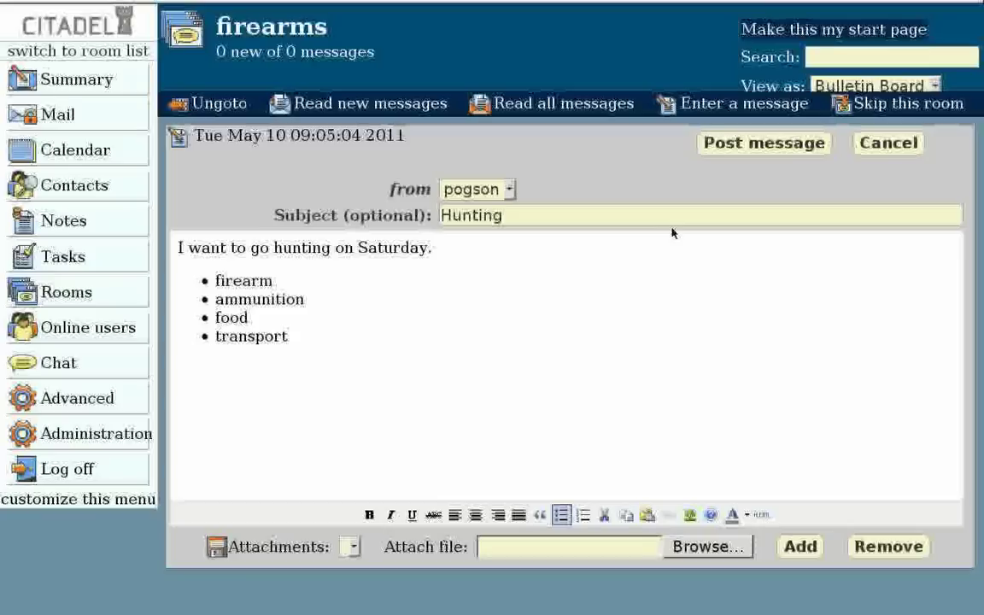
pyautogui.click(757, 146)
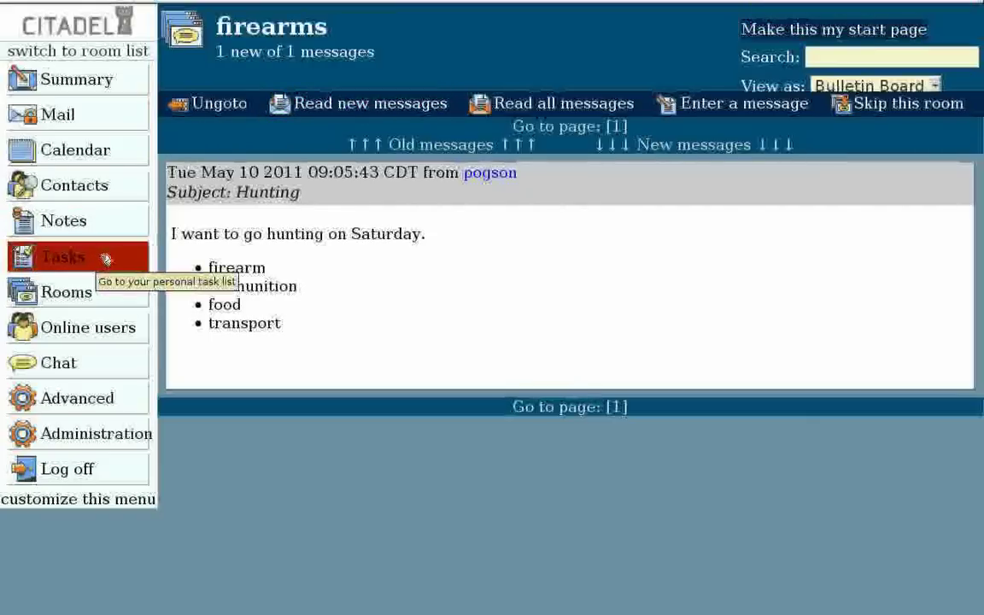
# Step: Open the Lobby and delete root's original welcome message, confirming the deletion
pyautogui.click(77, 293)
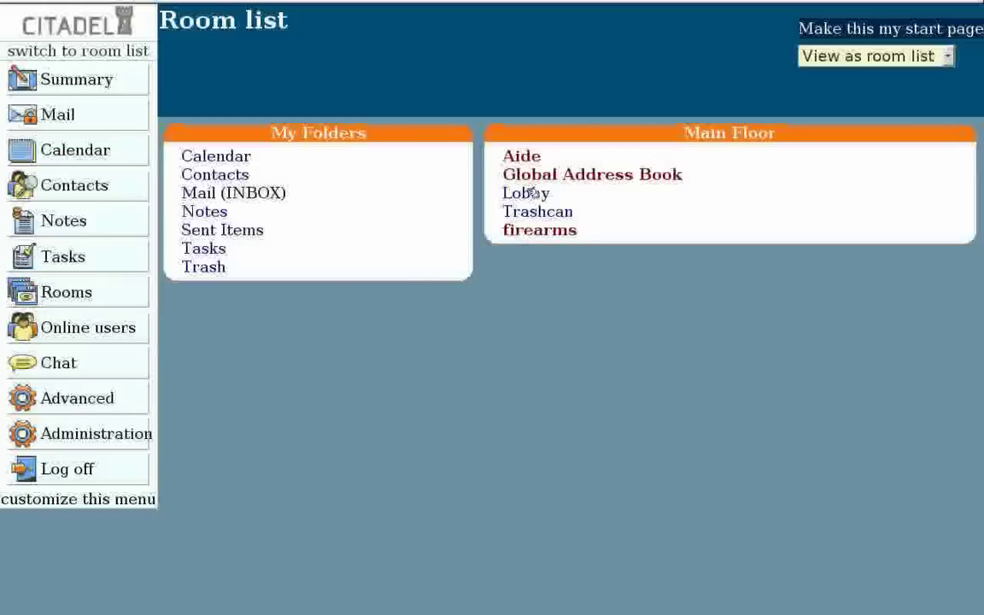
pyautogui.click(530, 193)
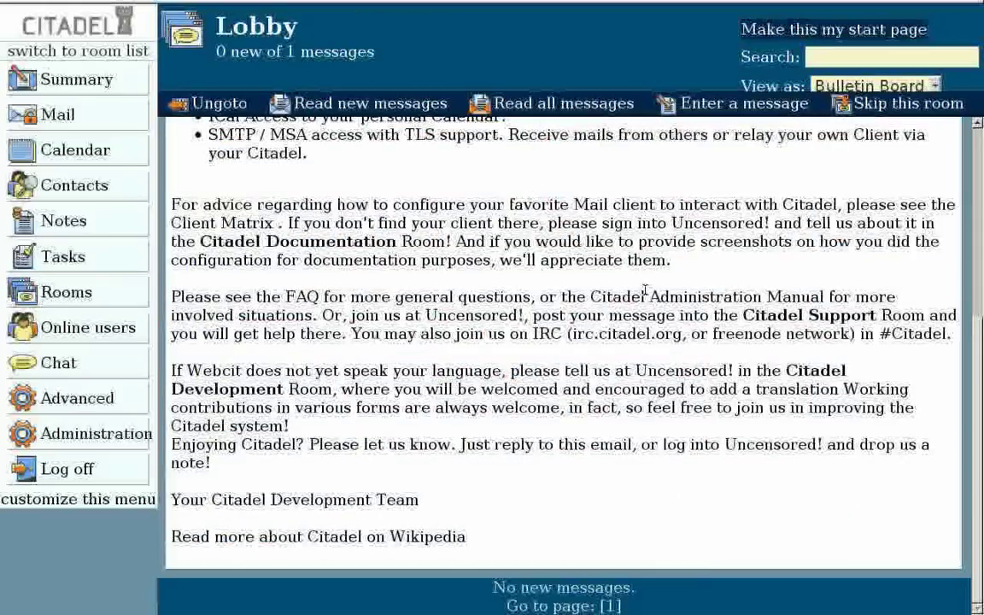
pyautogui.scroll(5, 645, 291)
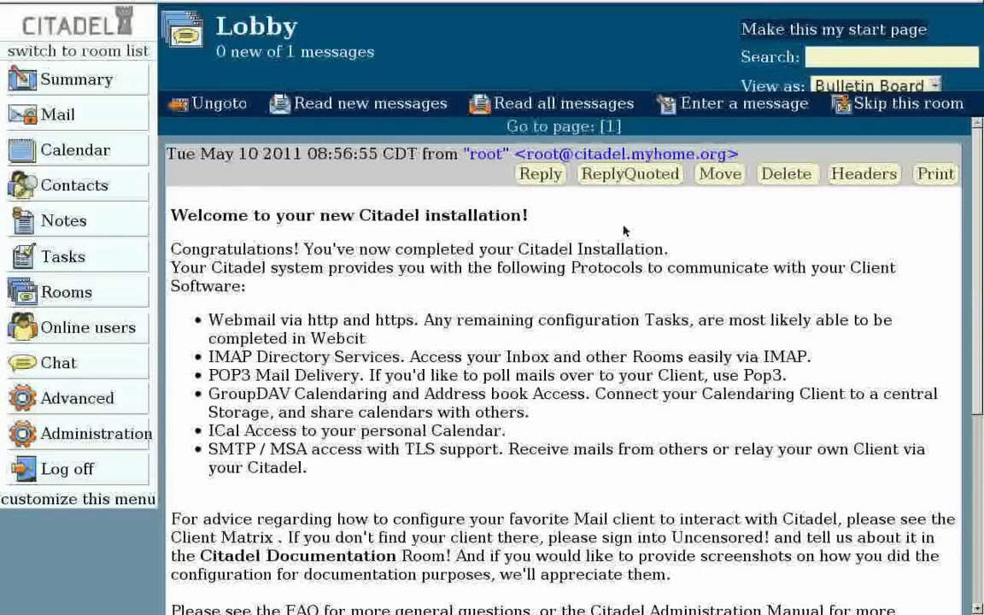
pyautogui.click(794, 177)
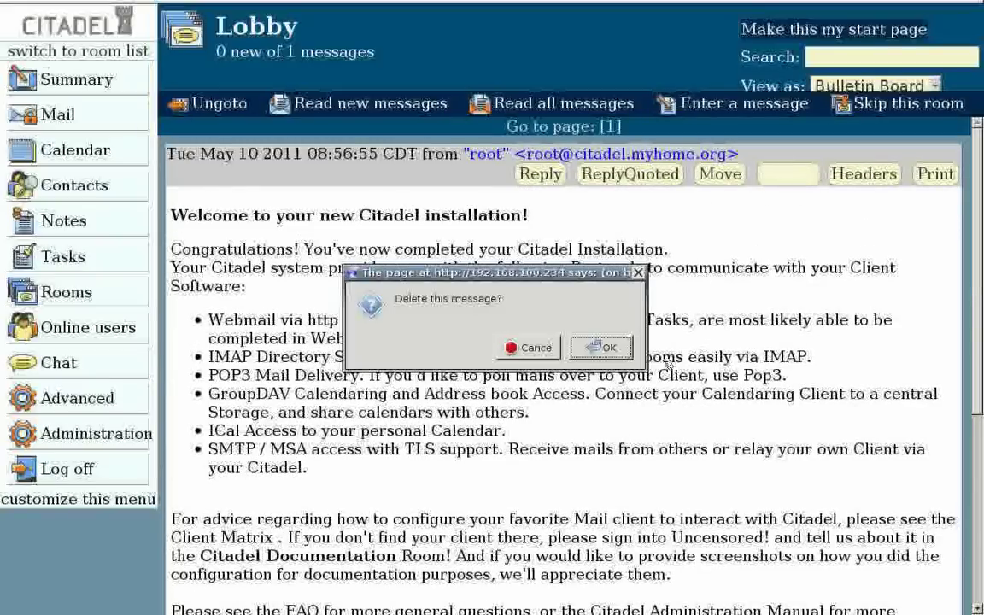
pyautogui.click(621, 349)
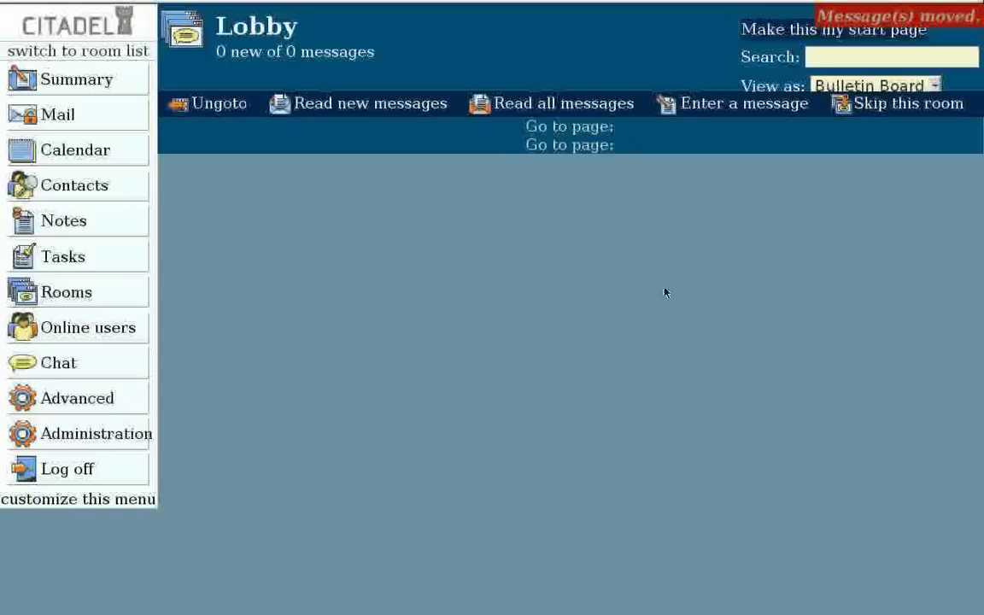
# Step: Post a Lobby message with subject 'Welcome to Citadel' and body 'Welcome to the Citadel Groupware Suite'
pyautogui.click(758, 110)
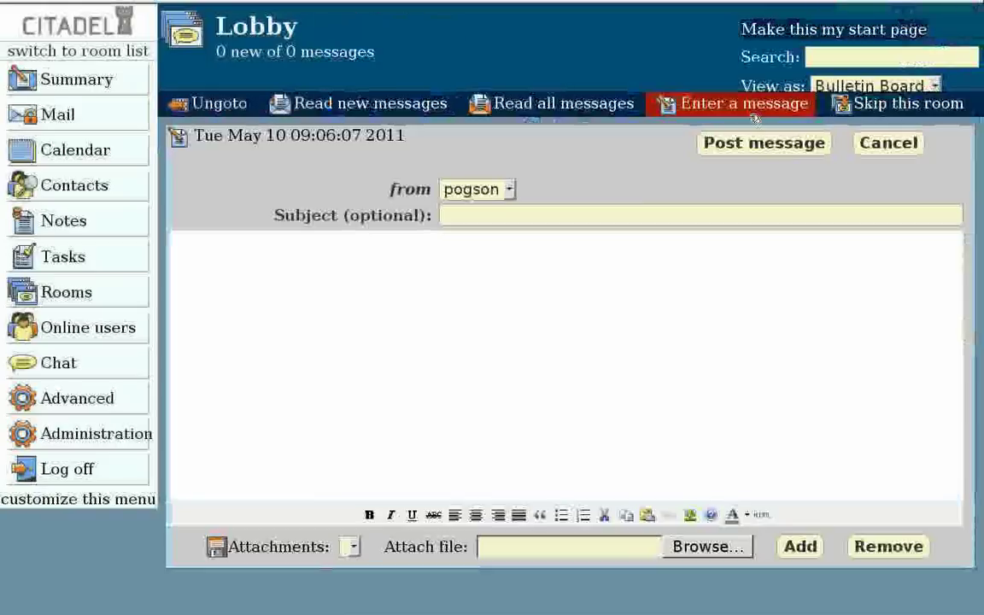
pyautogui.click(488, 215)
pyautogui.write('We')
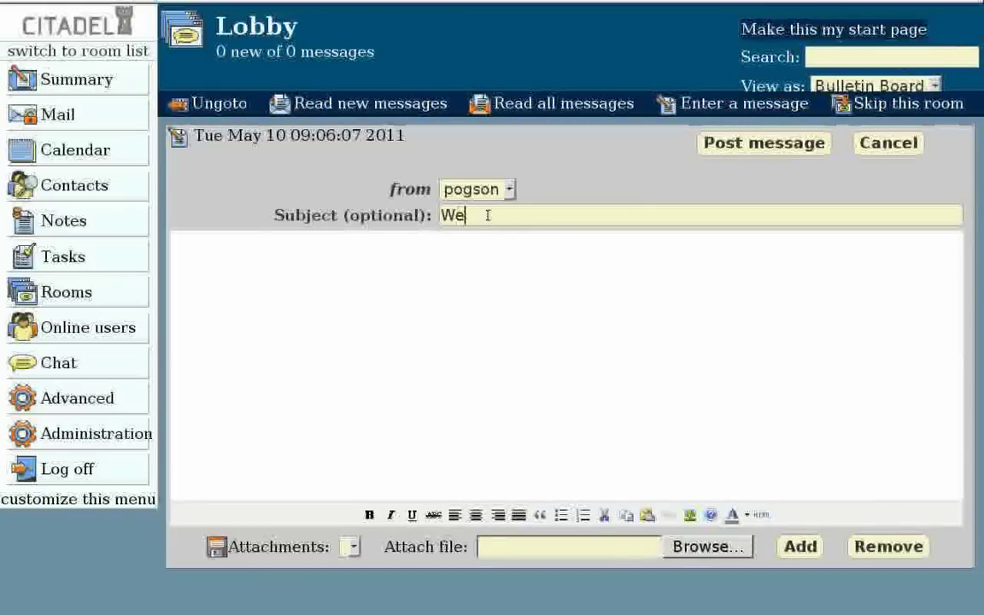
pyautogui.write('lcome to Citadel')
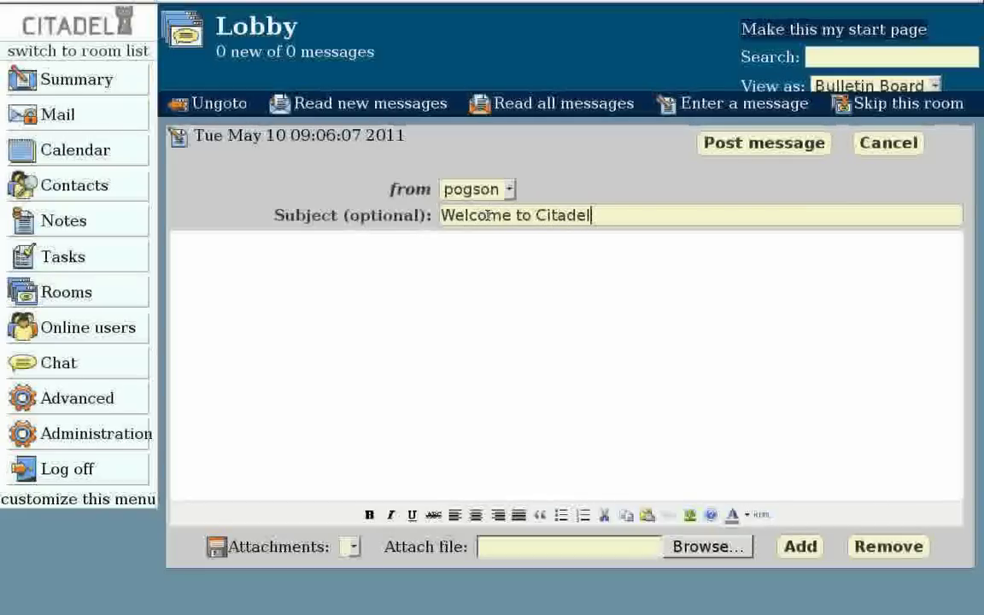
pyautogui.click(391, 256)
pyautogui.write('We')
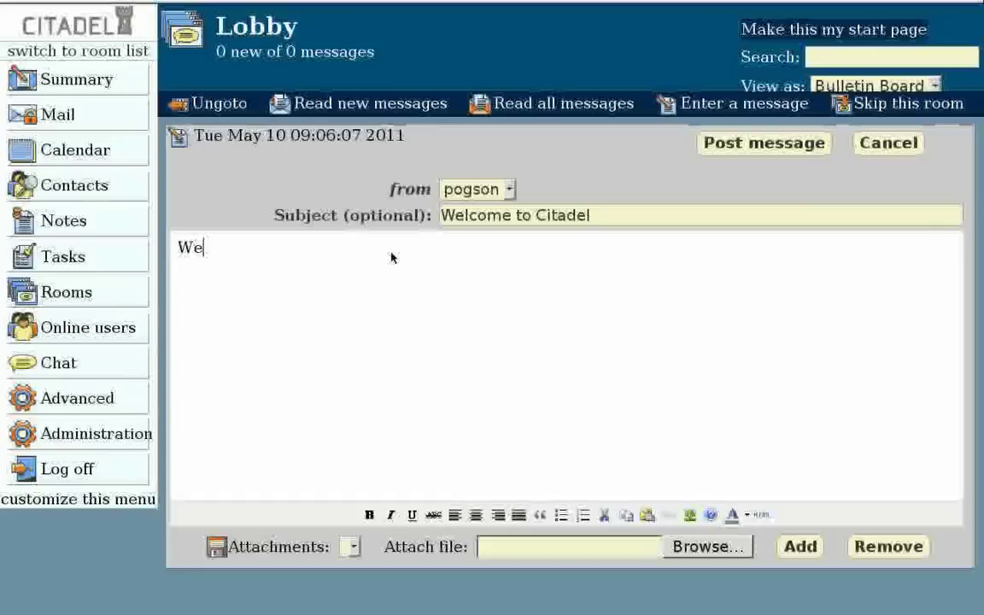
pyautogui.write('lcome to the ')
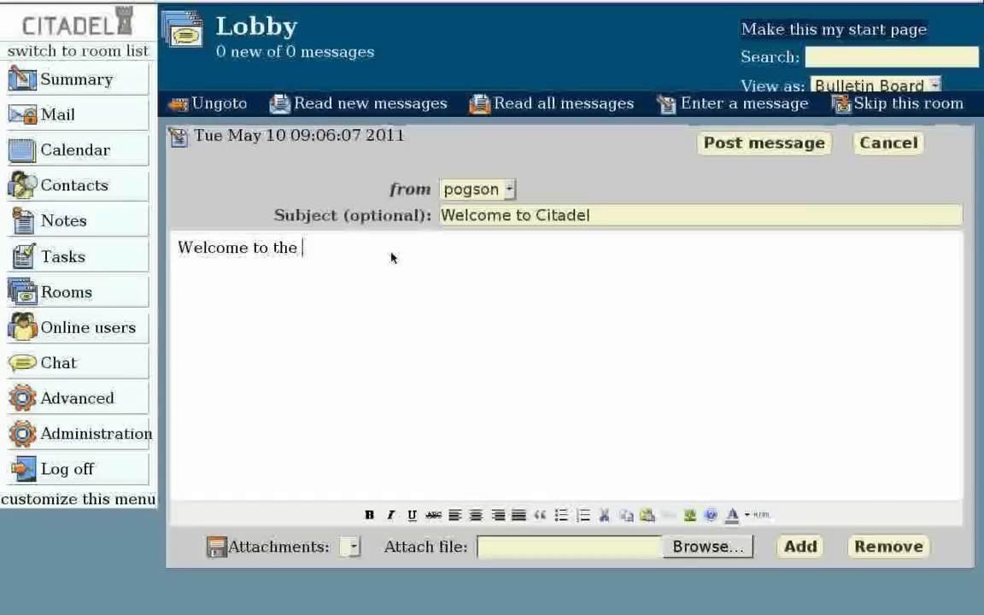
pyautogui.write('Citadel ')
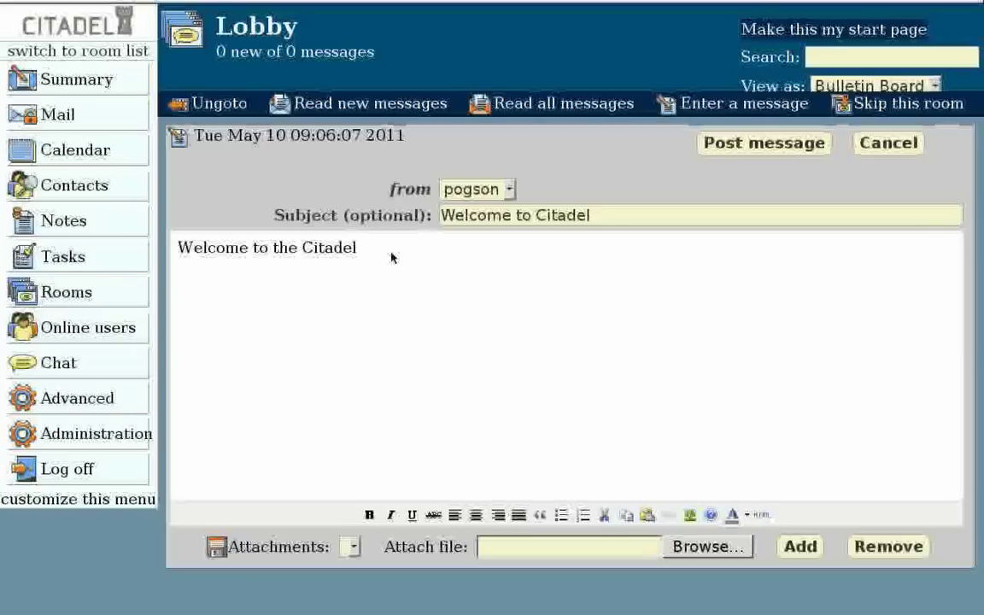
pyautogui.write('Groupware S')
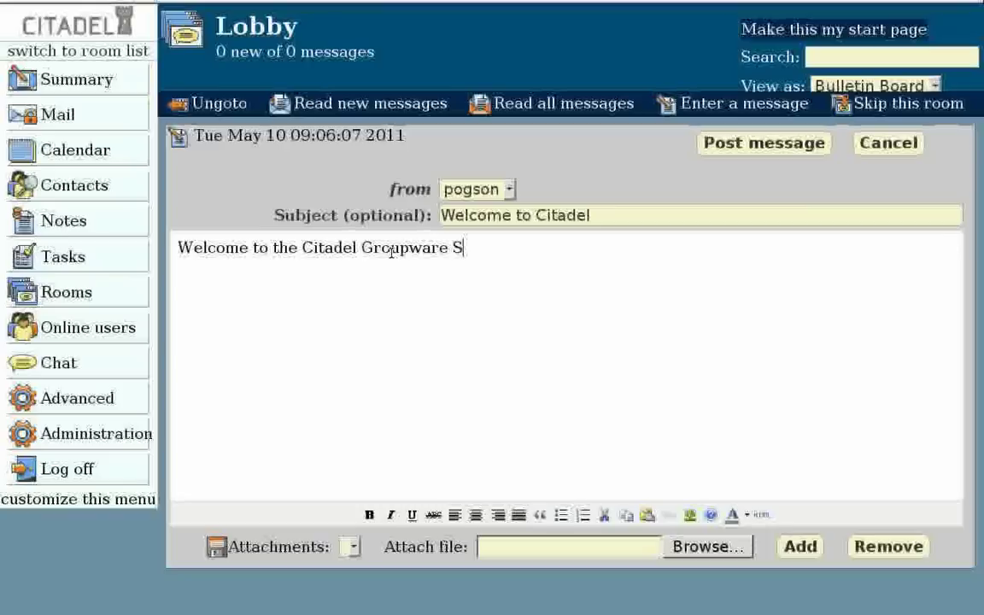
pyautogui.write('uite')
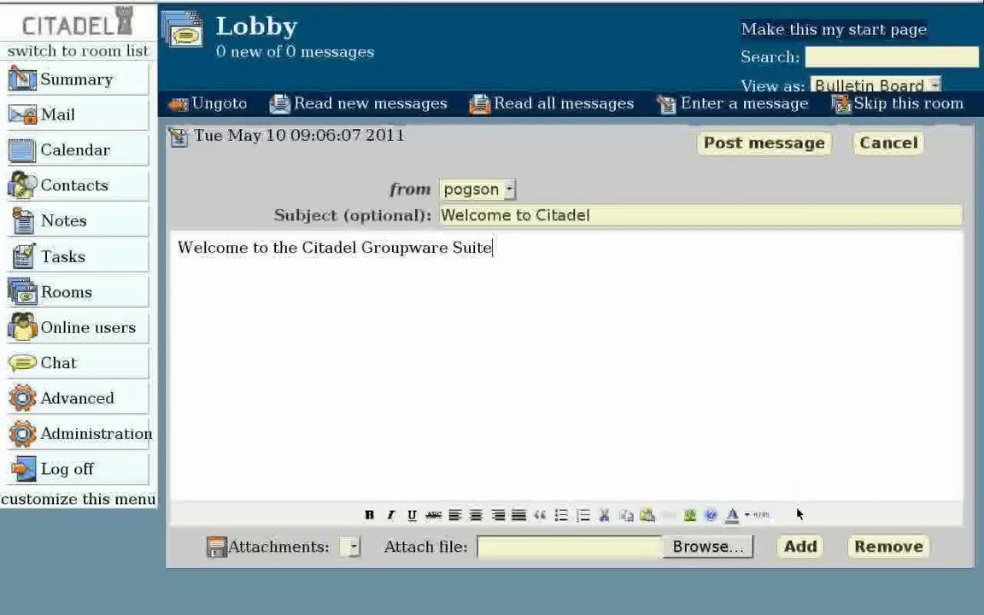
pyautogui.click(768, 144)
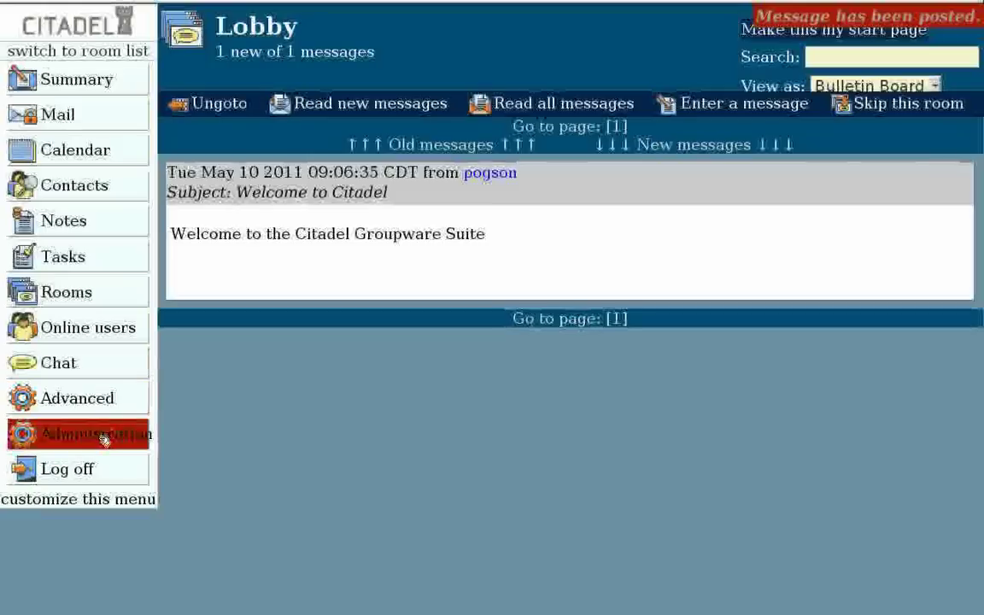
# Step: Log off the new user's session and return to the login page
pyautogui.click(88, 466)
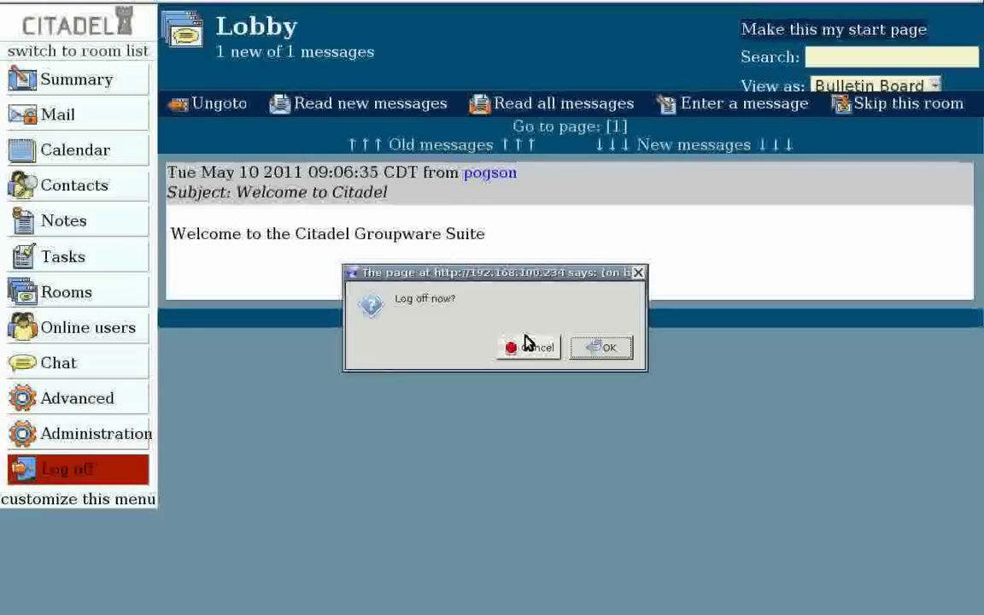
pyautogui.click(609, 347)
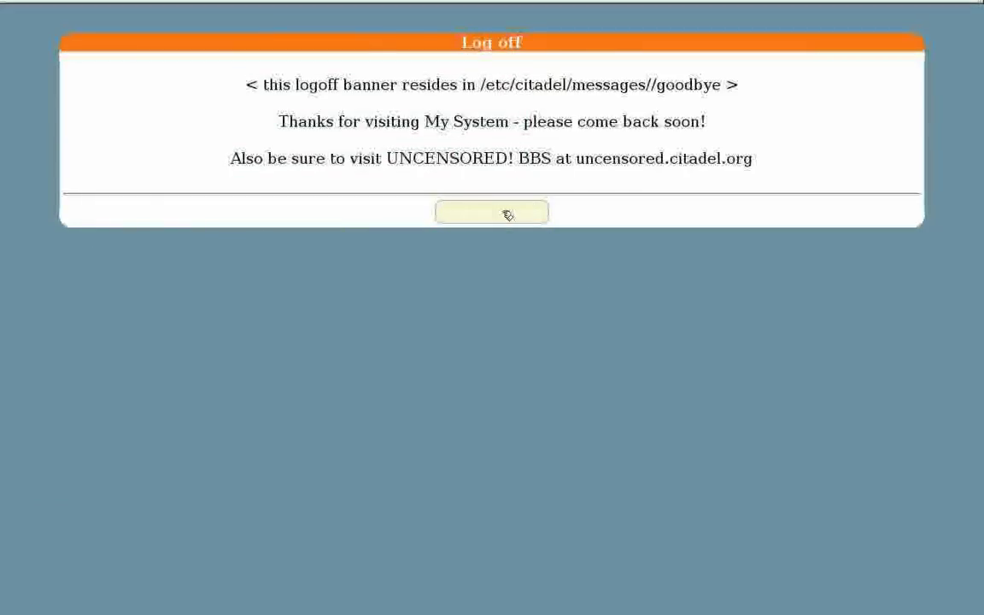
pyautogui.click(507, 216)
# Step: Sign in as admin with the administrator password
pyautogui.click(504, 202)
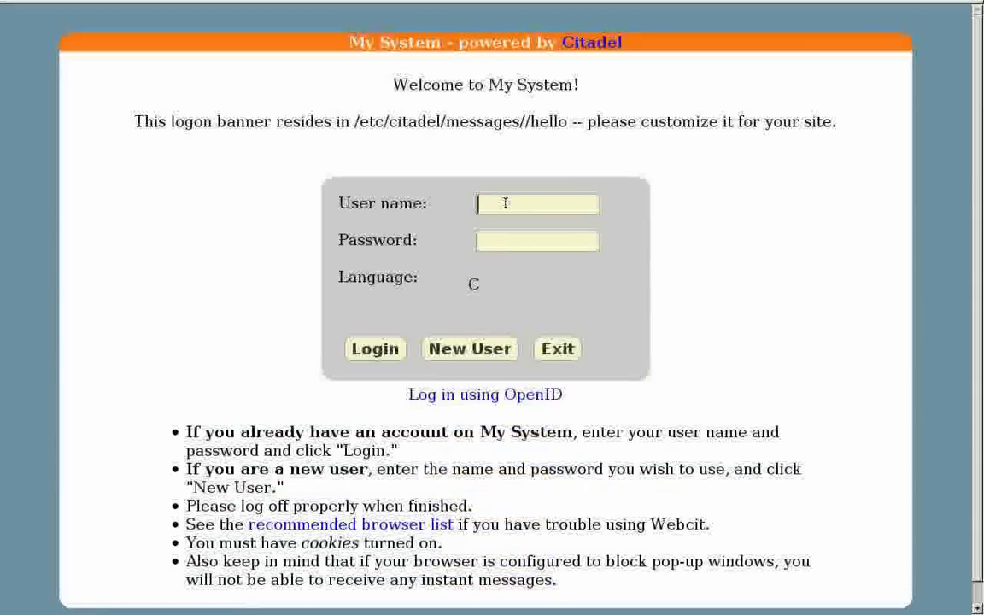
pyautogui.write('admin')
pyautogui.press('Tab')
pyautogui.write('********')
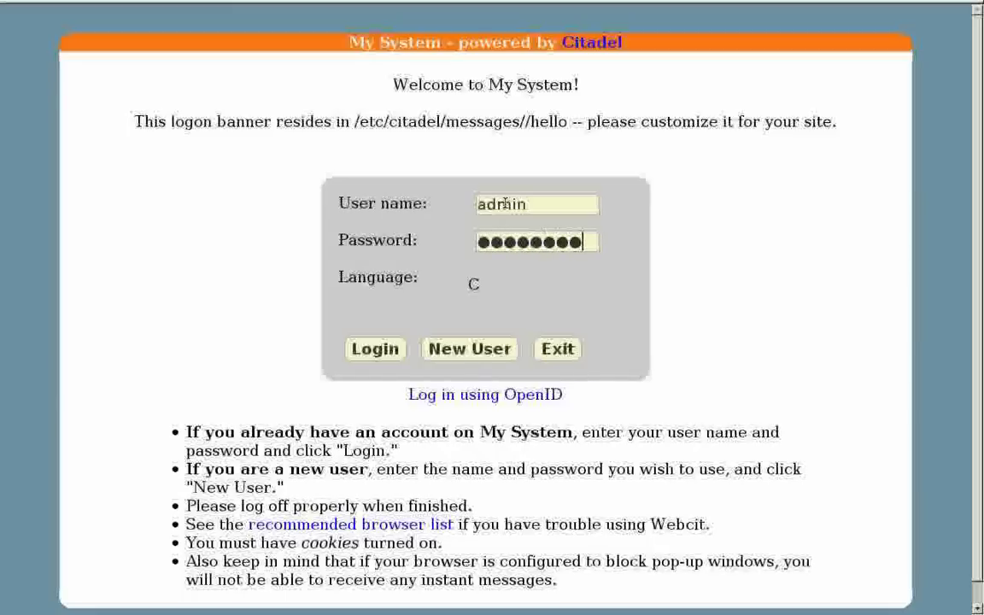
pyautogui.press('Return')
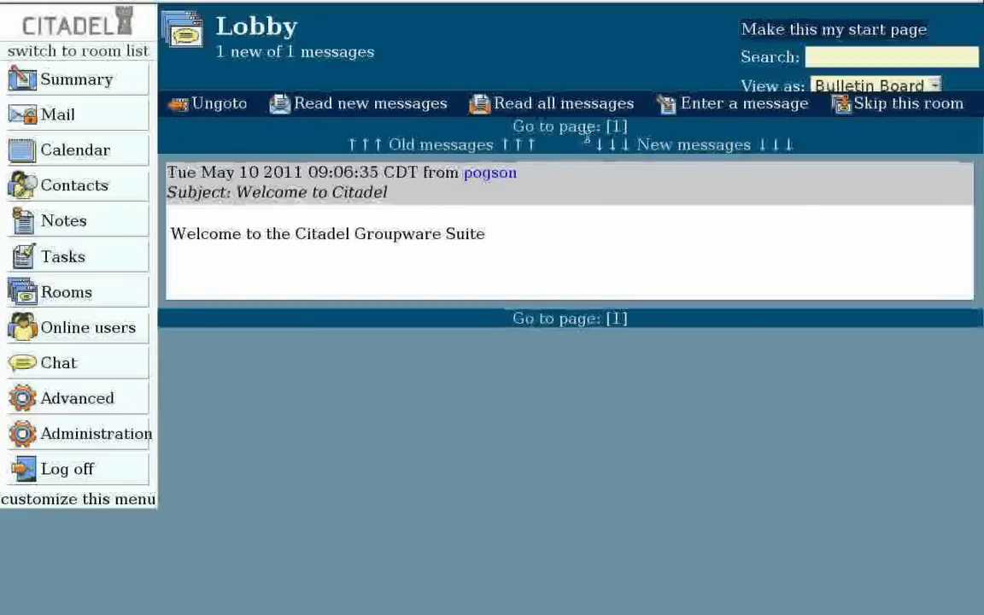
# Step: Skip past the Lobby and open the firearms room under Main Floor to view the Hunting post
pyautogui.click(916, 109)
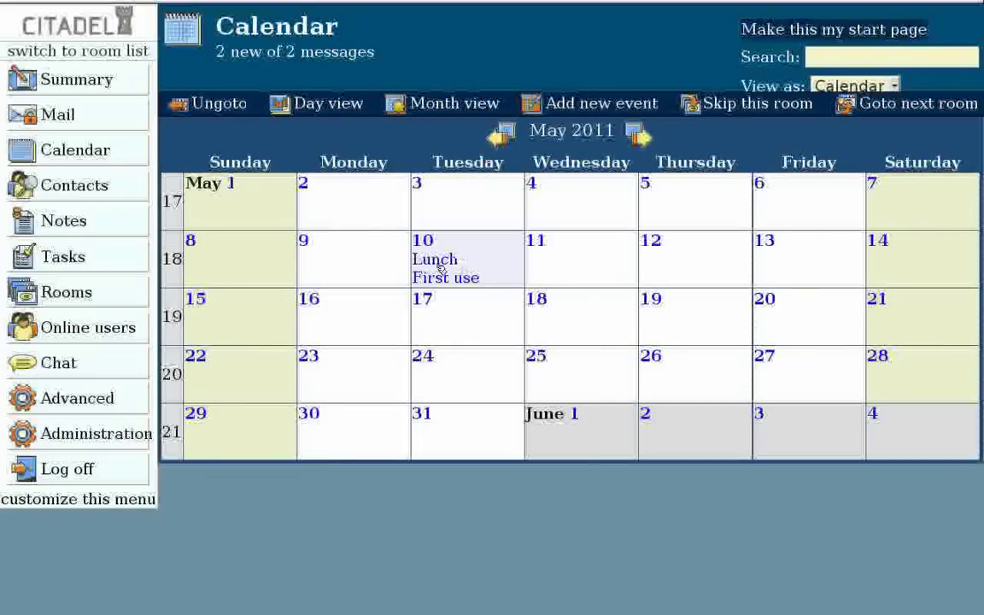
pyautogui.click(85, 292)
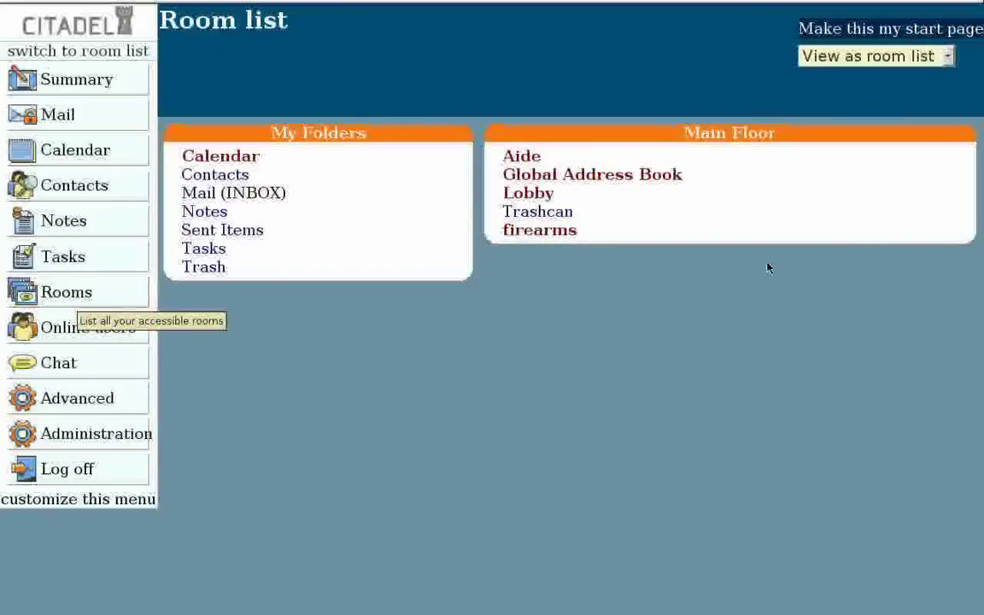
pyautogui.click(568, 232)
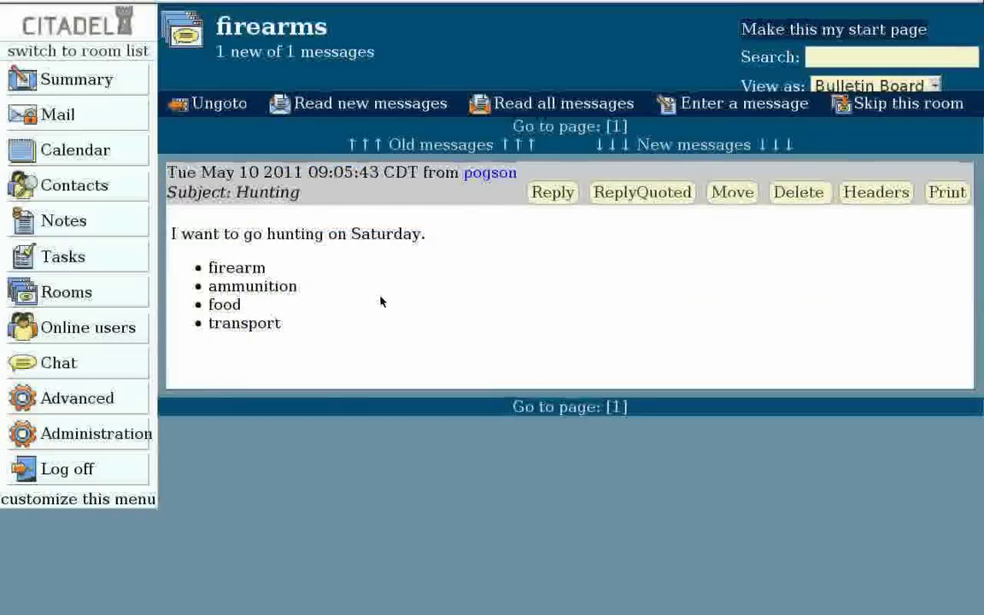